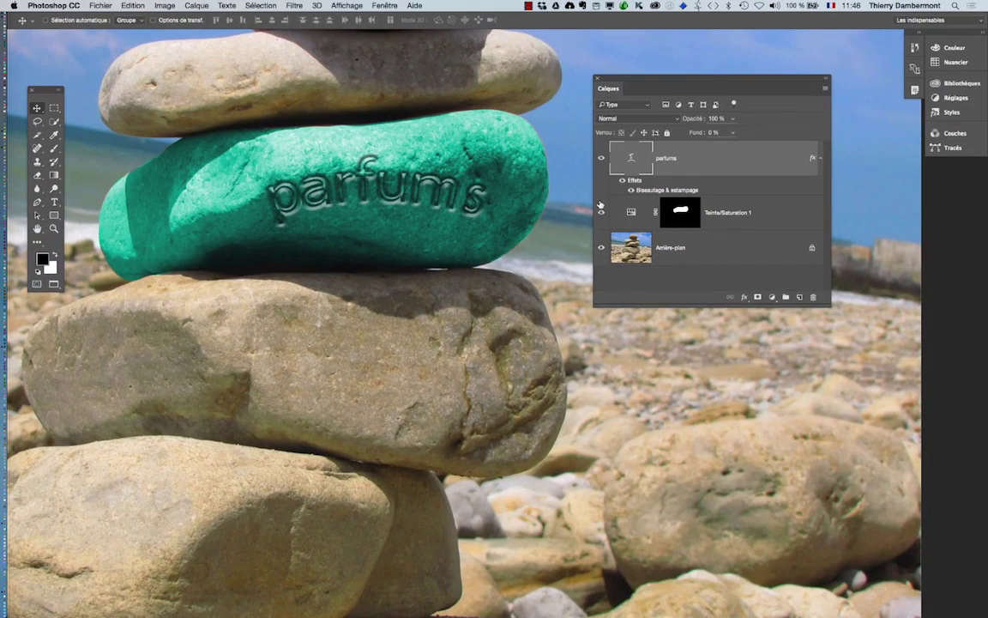
- Compare the image with the parfums text and green Teinte/Saturation 1 colouring hidden and shown
{"action": "left_click", "coordinate": [605, 204]}
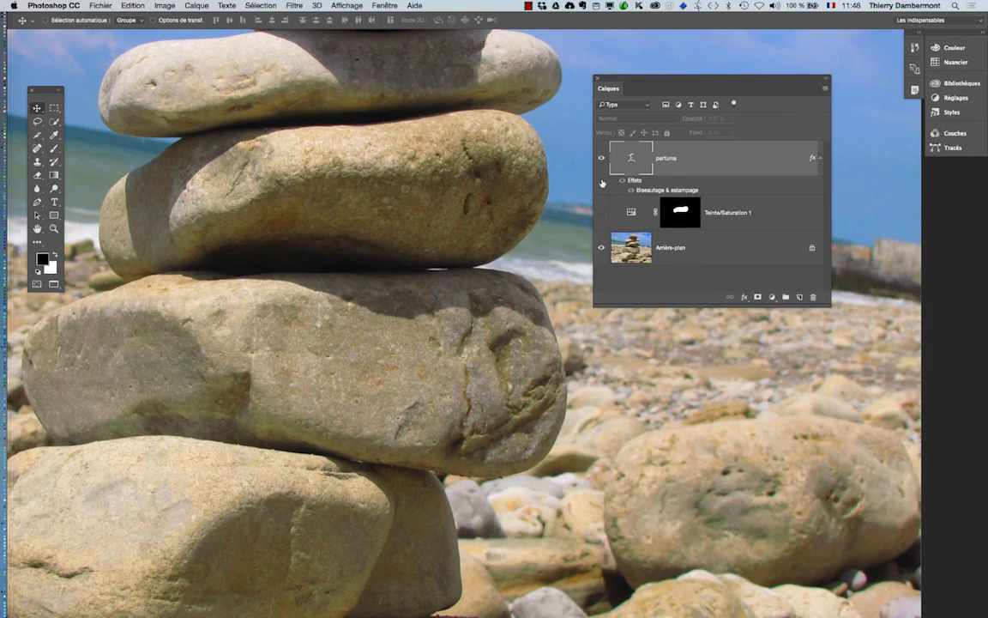
{"action": "left_click", "coordinate": [606, 204]}
- Display the layer comps panel and arrange it and the Layers panel so the green stone stays uncovered
{"action": "left_click_drag", "start_coordinate": [626, 78], "coordinate": [144, 325]}
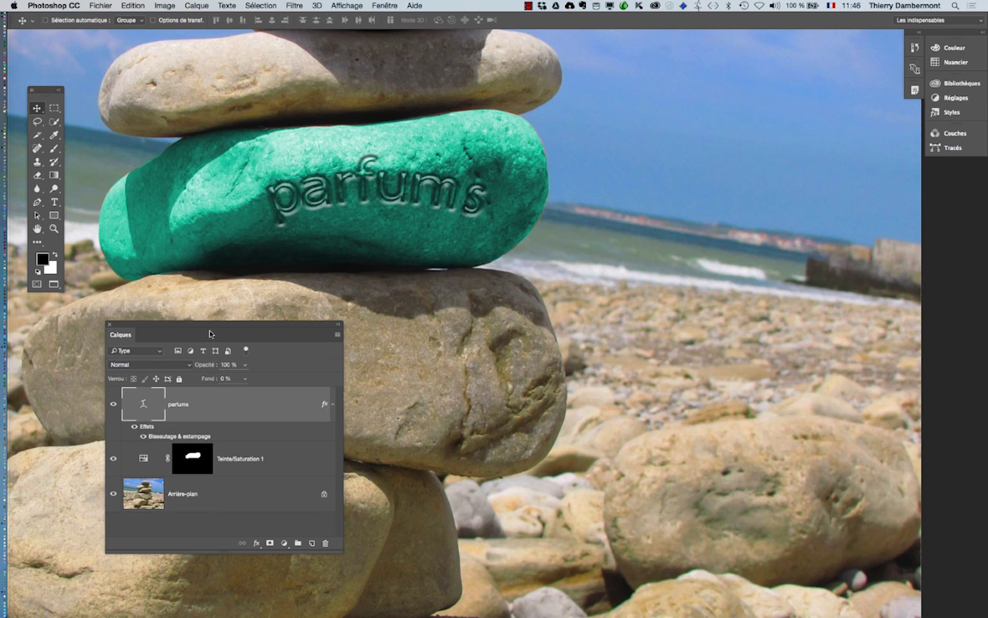
{"action": "left_click", "coordinate": [390, 5]}
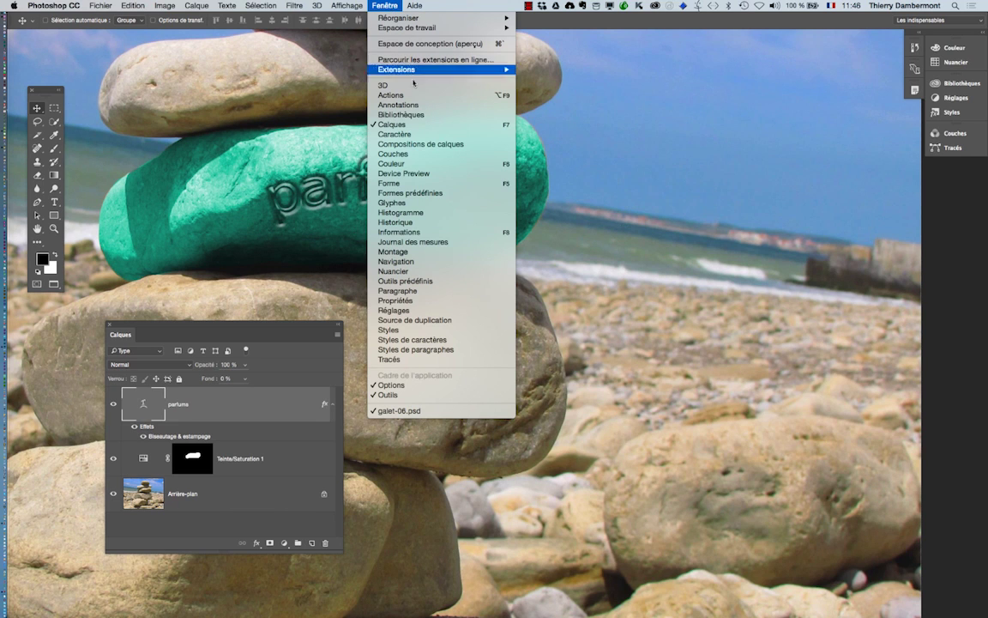
{"action": "left_click", "coordinate": [421, 144]}
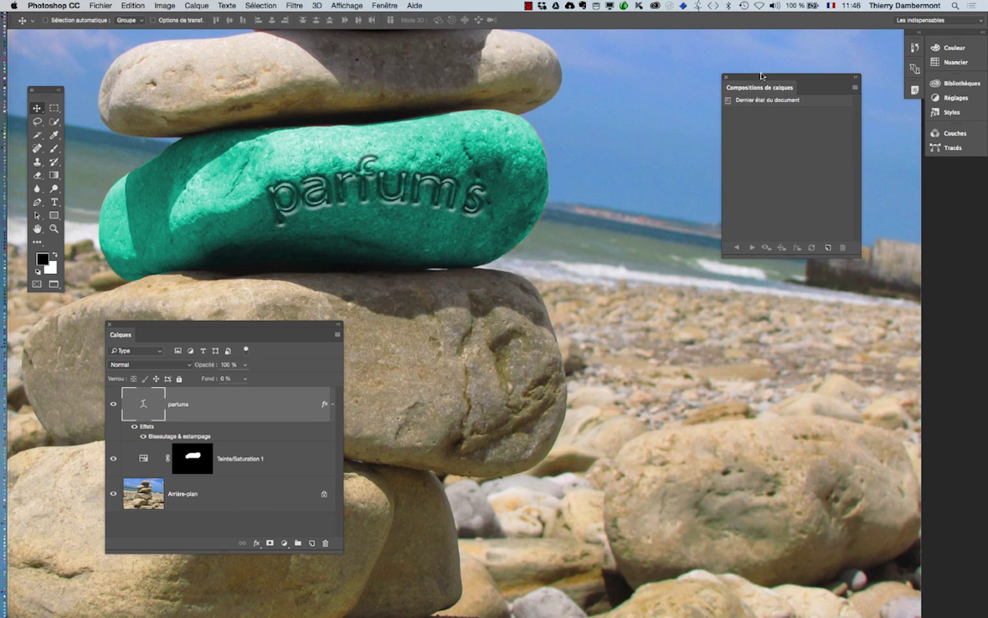
{"action": "left_click_drag", "start_coordinate": [687, 68], "coordinate": [663, 86]}
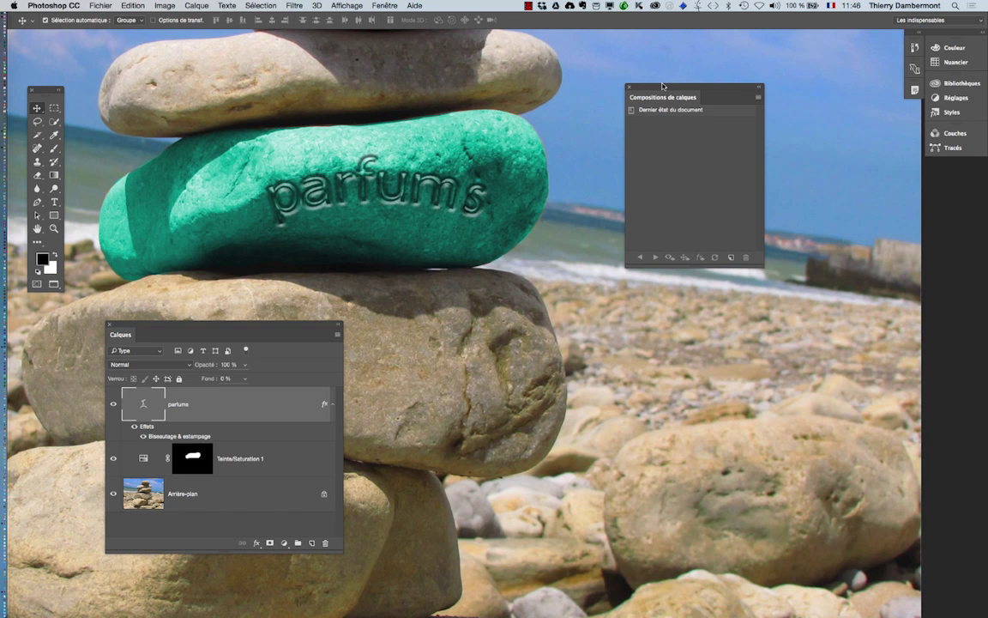
{"action": "left_click_drag", "start_coordinate": [662, 85], "coordinate": [625, 124]}
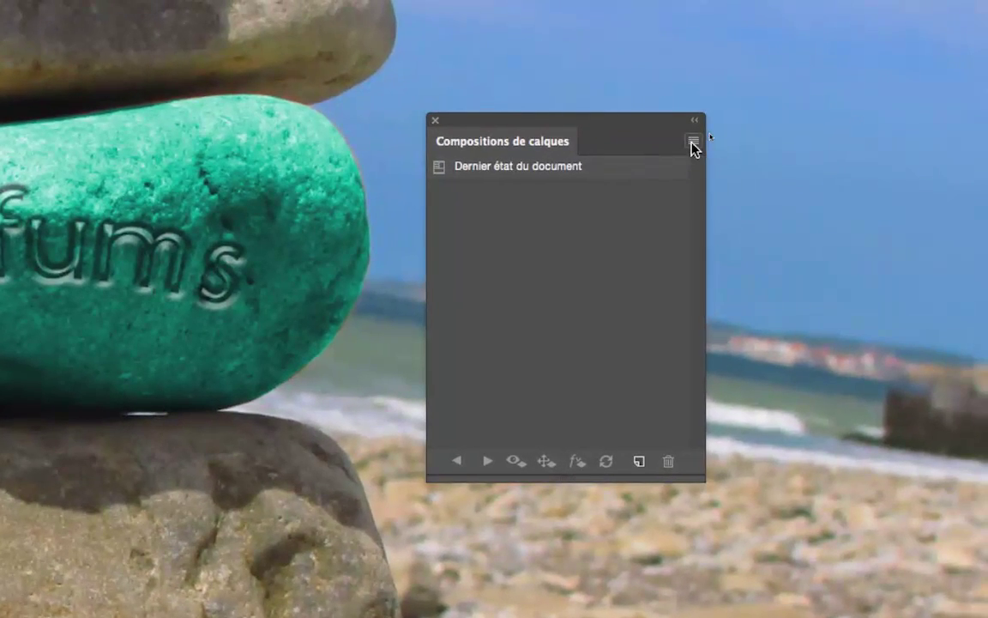
- Create a layer comp named "hover" from the current state, applied to layer visibility only
{"action": "left_click", "coordinate": [771, 98]}
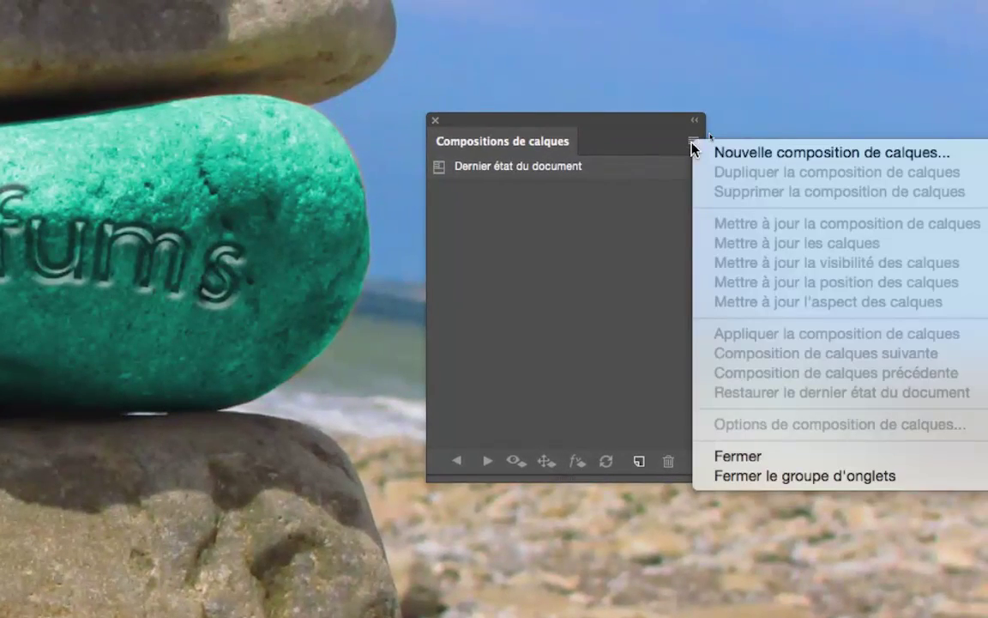
{"action": "left_click", "coordinate": [628, 229]}
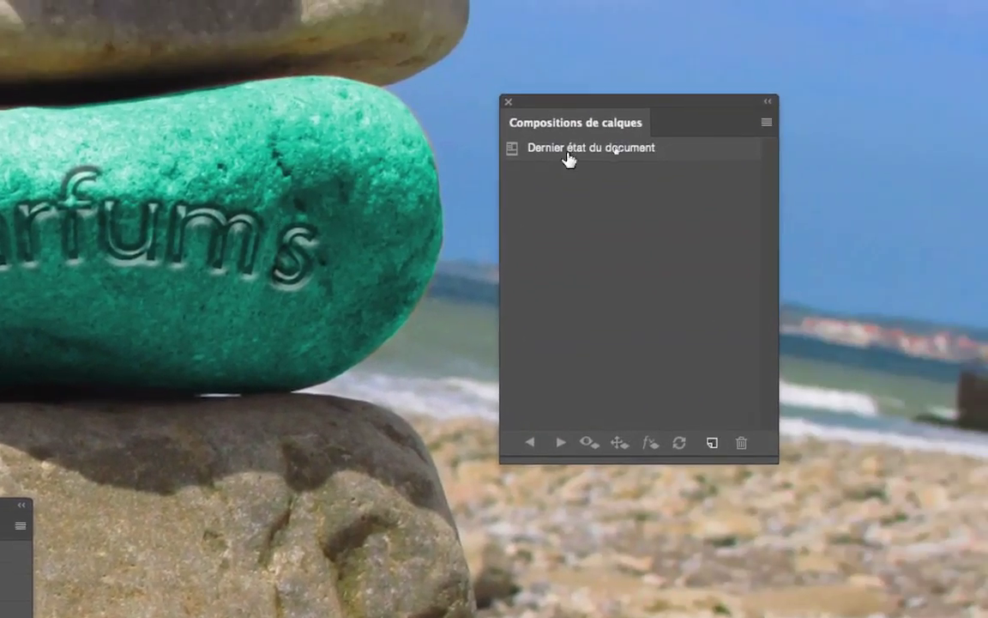
{"action": "left_click", "coordinate": [767, 122]}
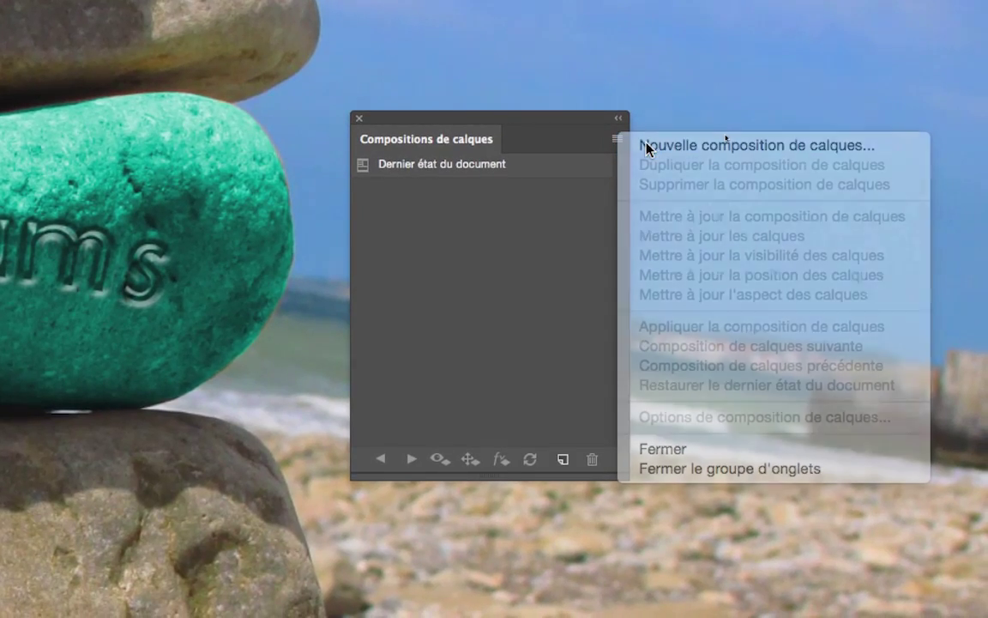
{"action": "left_click", "coordinate": [647, 149]}
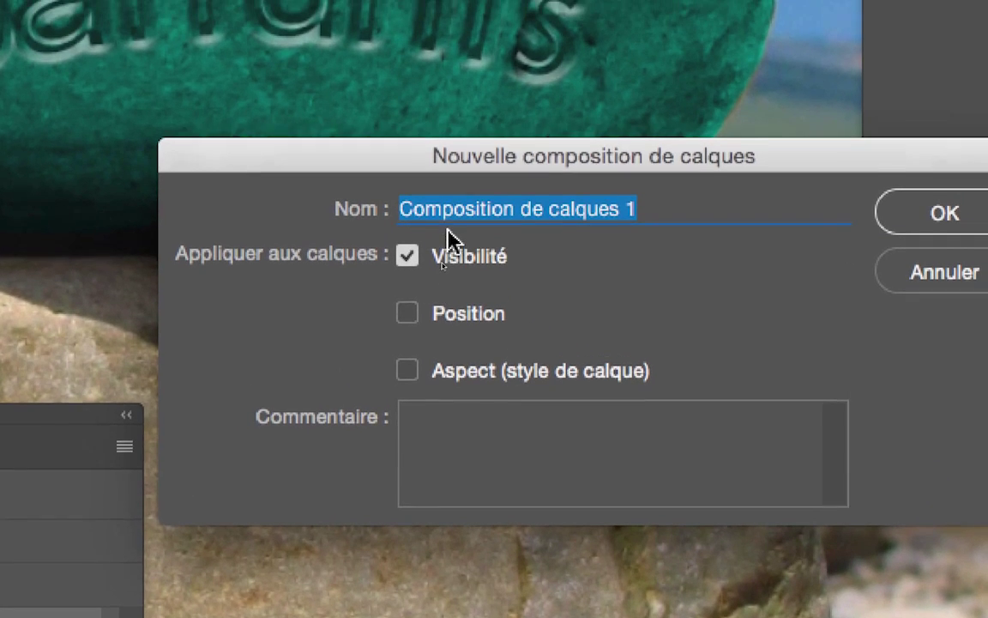
{"action": "triple_click", "coordinate": [444, 182]}
{"action": "type", "text": "hover"}
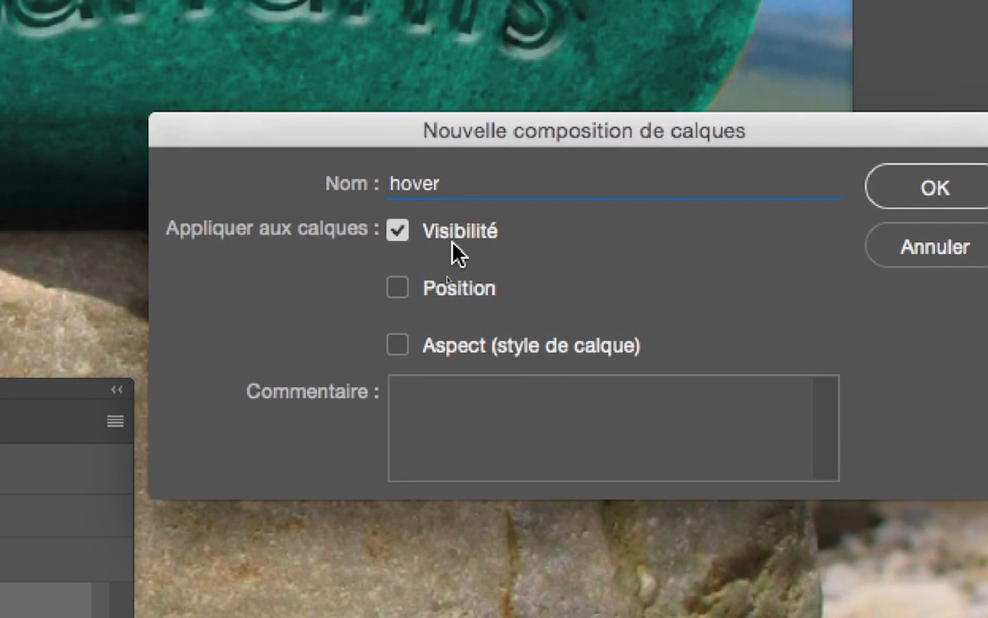
{"action": "key", "text": "Return"}
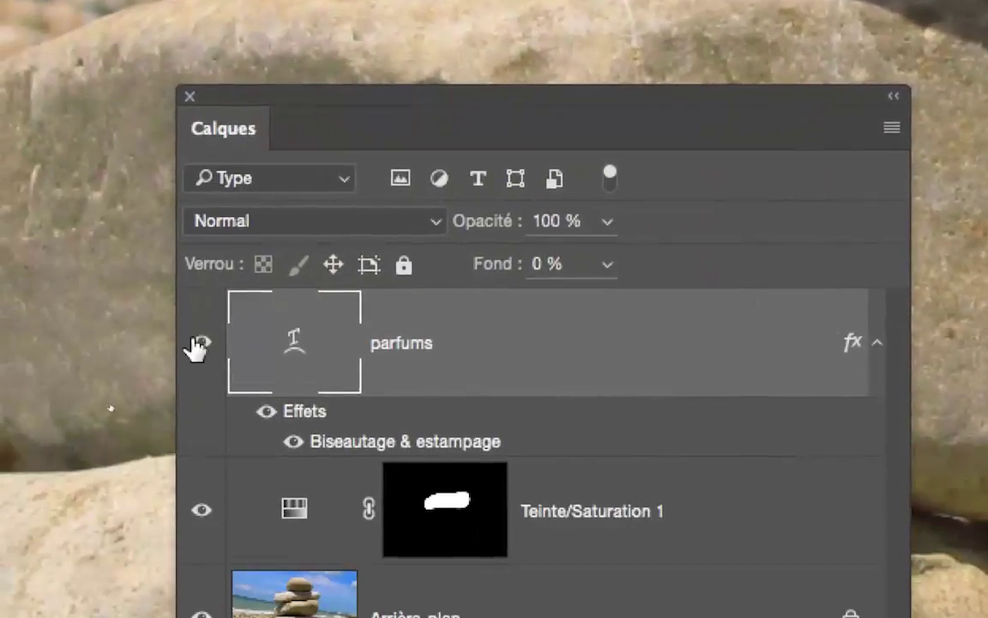
- Hide the parfums and Teinte/Saturation 1 layers and save that state as a visibility-only layer comp named "normal"
{"action": "left_click", "coordinate": [197, 345]}
{"action": "left_click", "coordinate": [192, 407]}
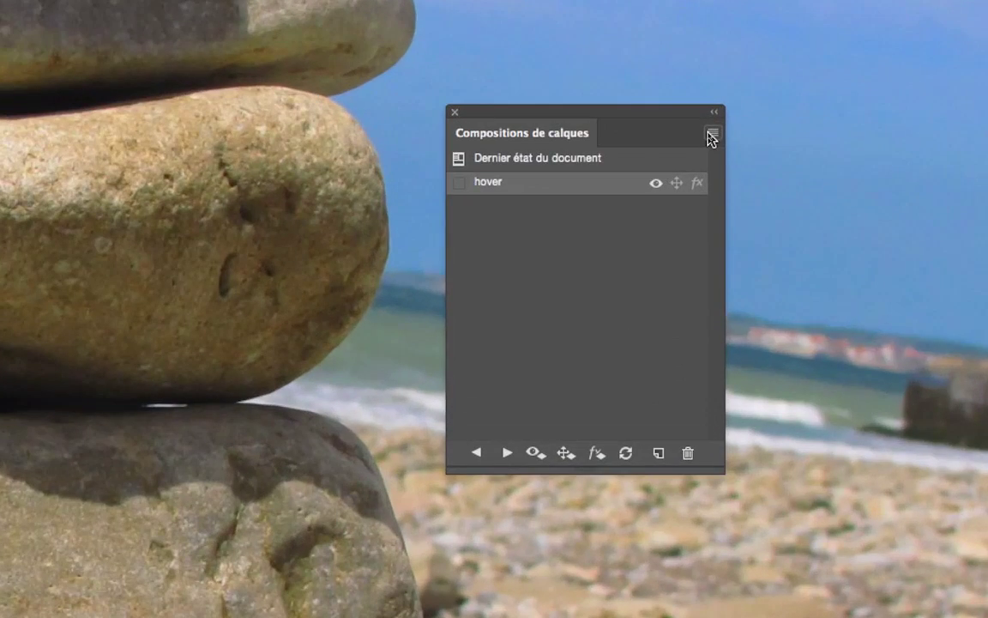
{"action": "left_click", "coordinate": [712, 136]}
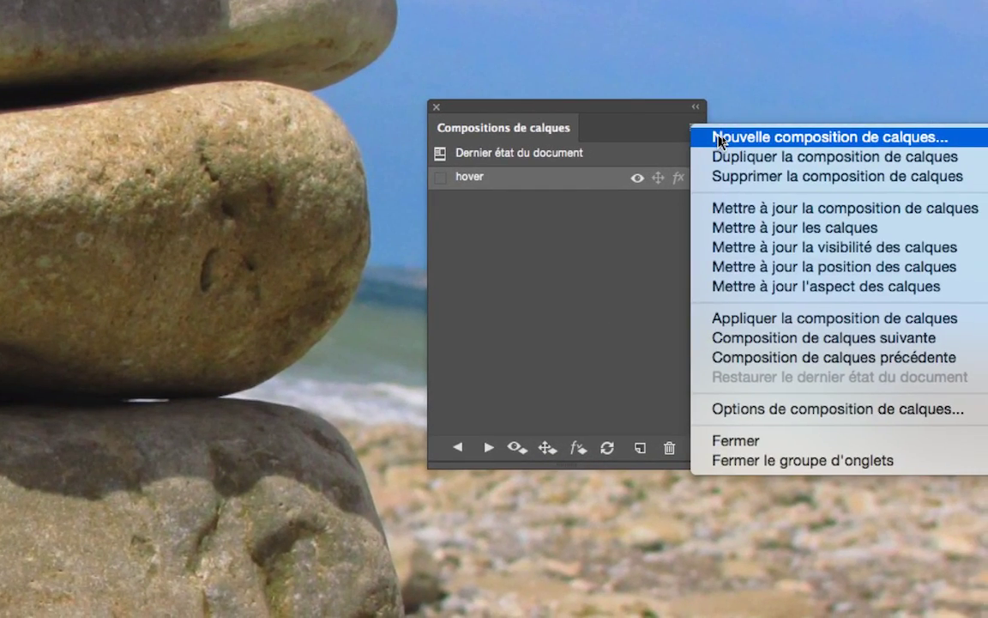
{"action": "left_click", "coordinate": [719, 137]}
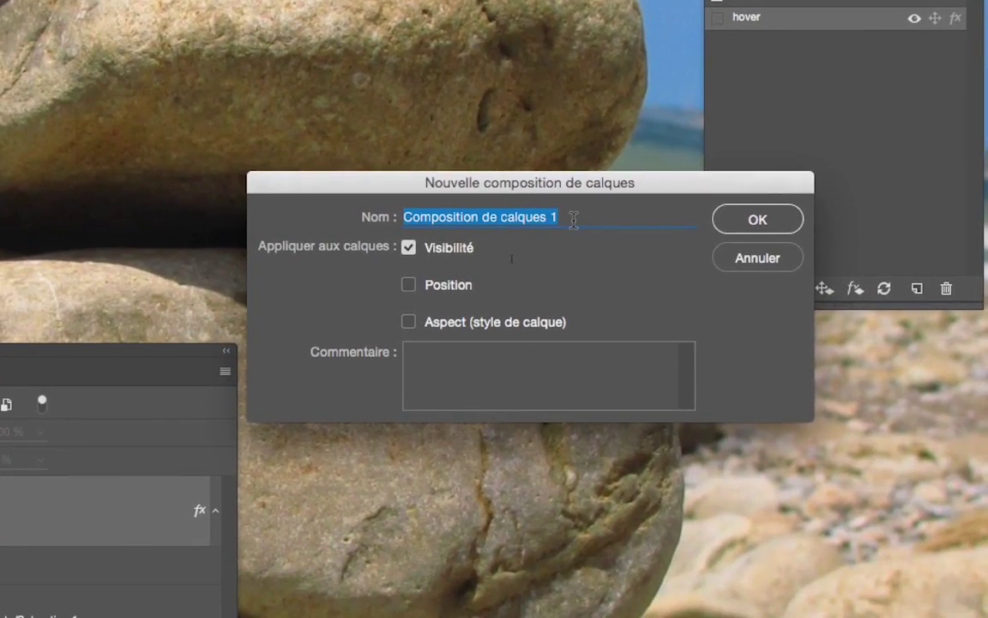
{"action": "type", "text": "normal"}
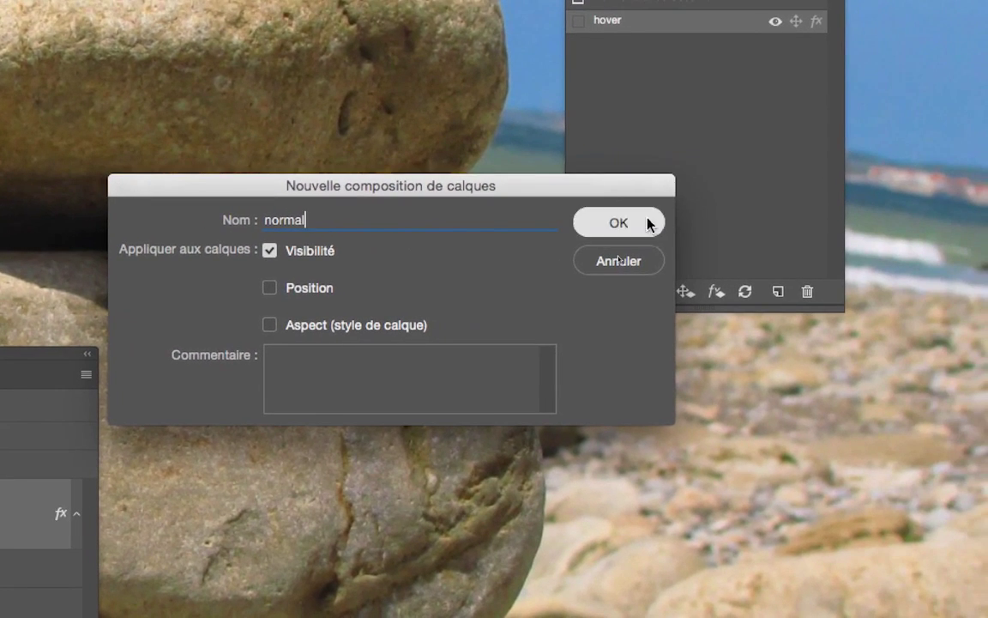
{"action": "left_click", "coordinate": [785, 220]}
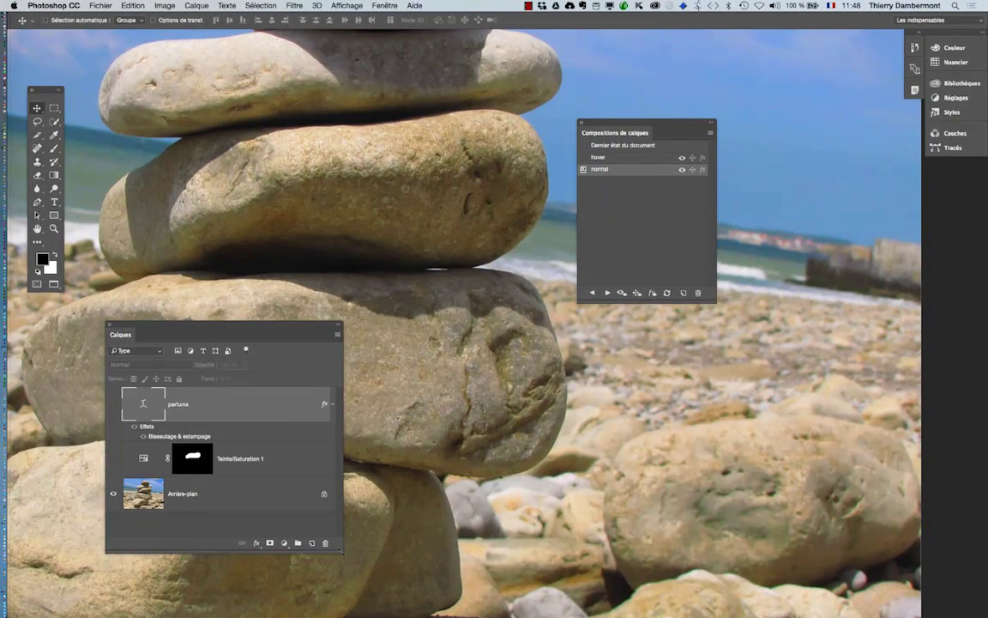
- Make the Layers panel narrower and slightly taller, and shift it toward the edge of the image
{"action": "left_click_drag", "start_coordinate": [343, 552], "coordinate": [290, 564]}
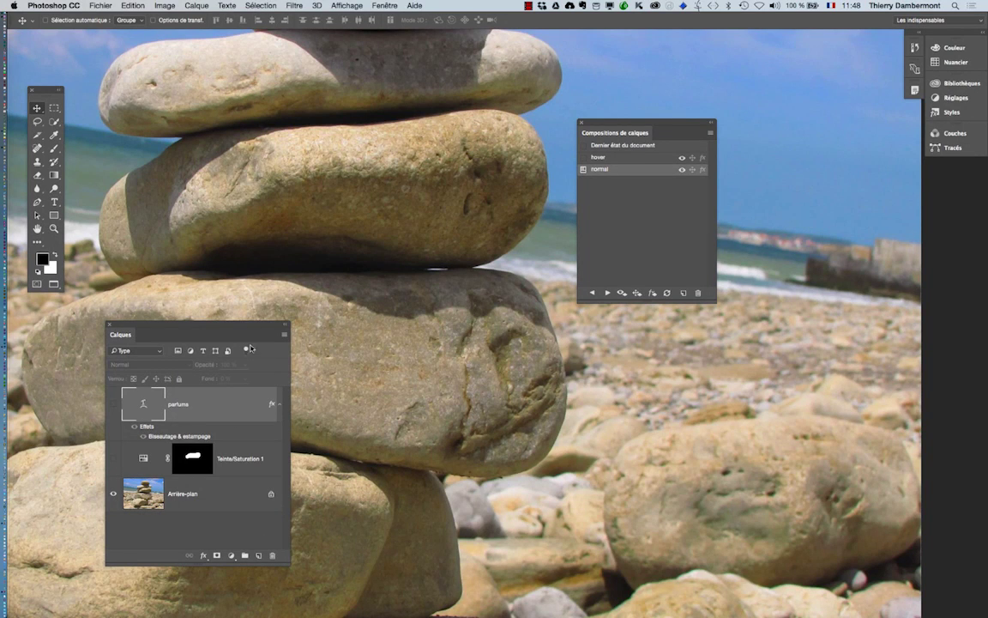
{"action": "left_click_drag", "start_coordinate": [249, 336], "coordinate": [204, 341]}
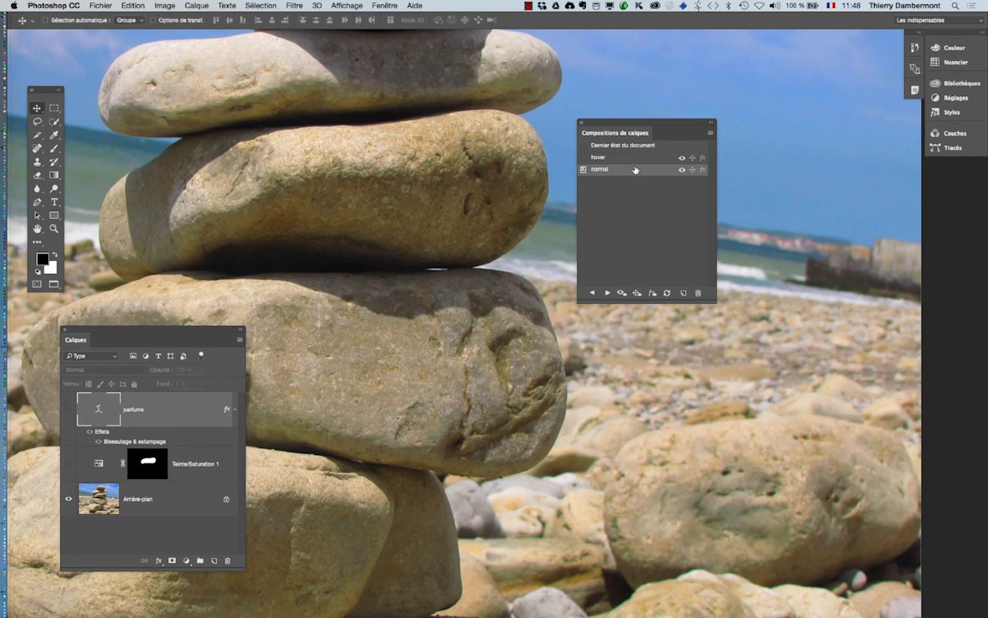
{"action": "left_click", "coordinate": [710, 132]}
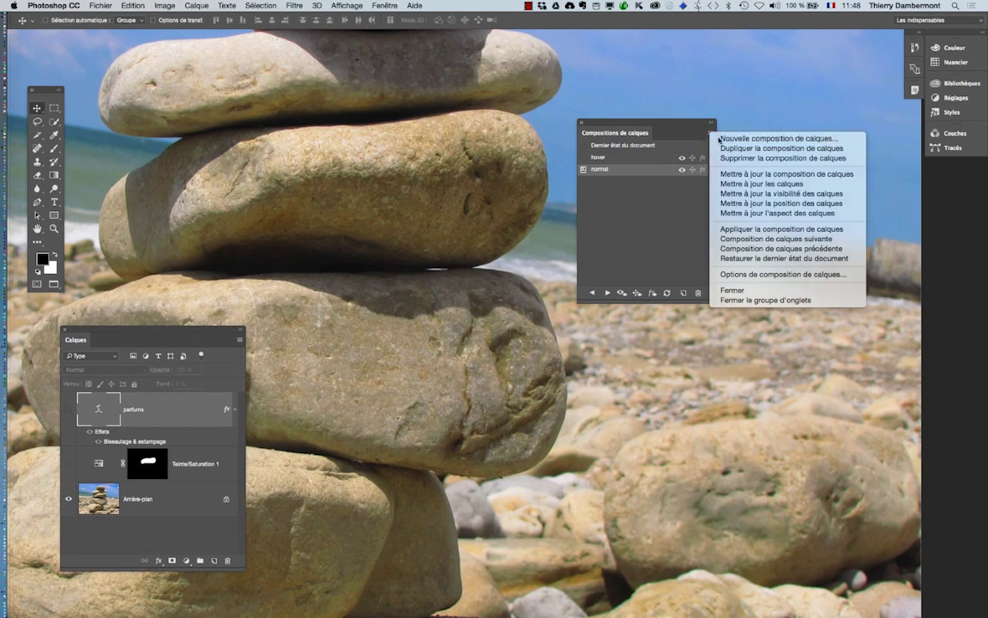
{"action": "left_click", "coordinate": [721, 138]}
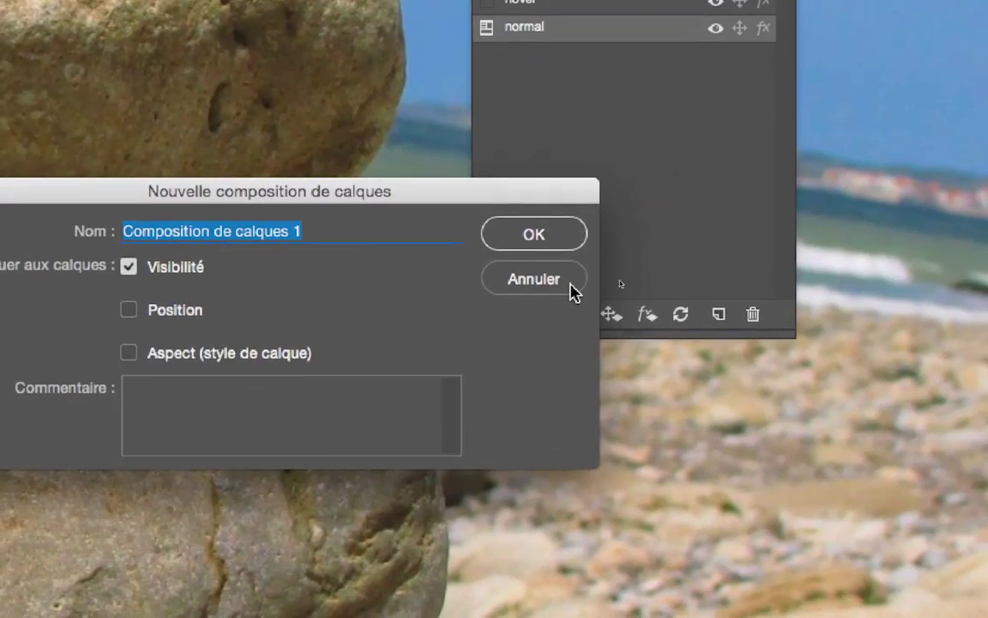
{"action": "left_click", "coordinate": [819, 225]}
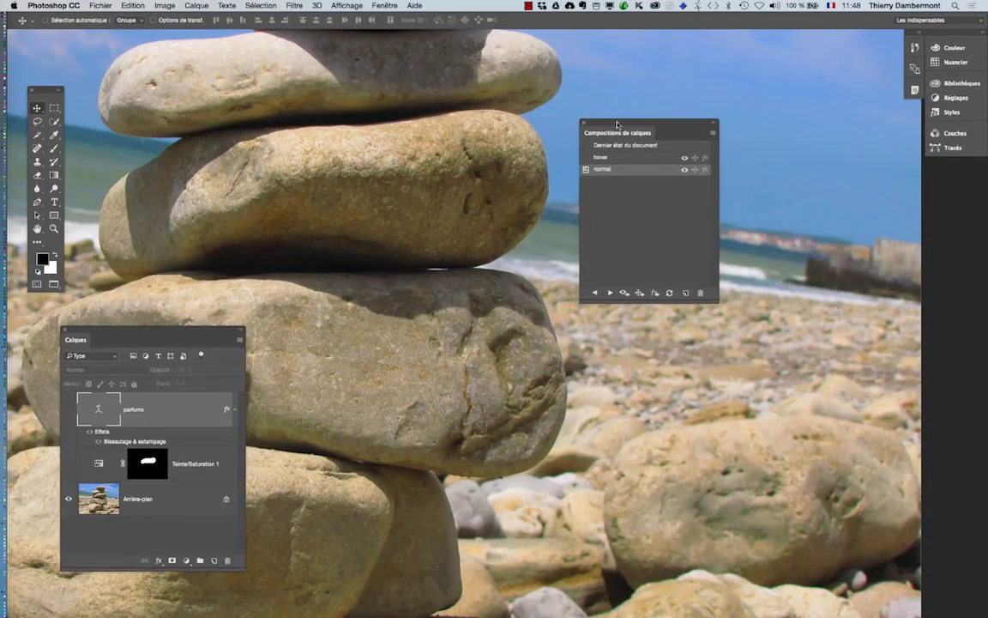
- Move the layer comps panel away from the stones and alternate between the hover and normal comps to compare them, ending on hover
{"action": "left_click_drag", "start_coordinate": [616, 125], "coordinate": [697, 91]}
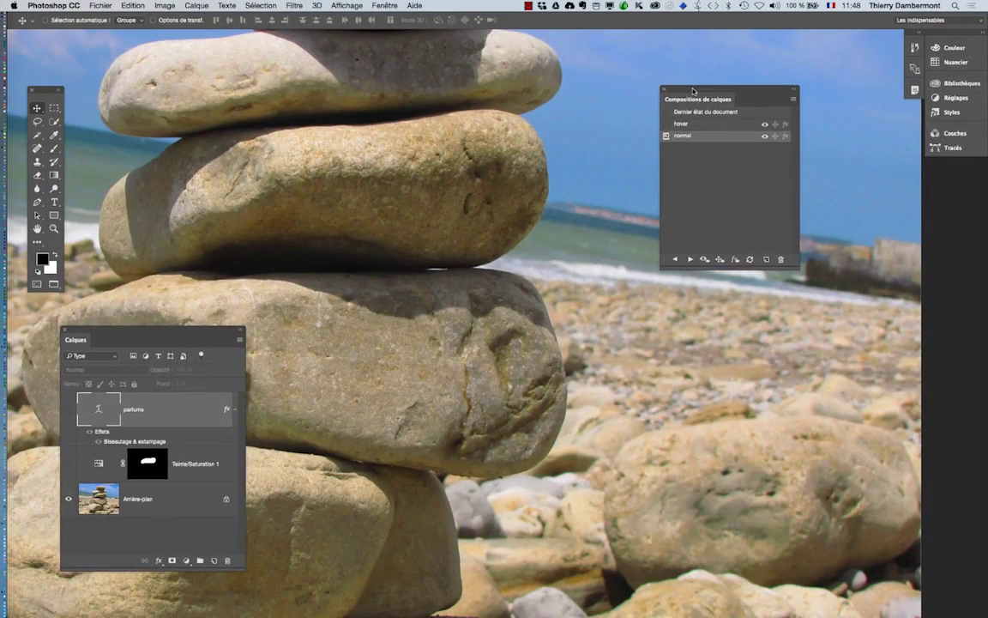
{"action": "left_click", "coordinate": [668, 125]}
{"action": "left_click", "coordinate": [668, 137]}
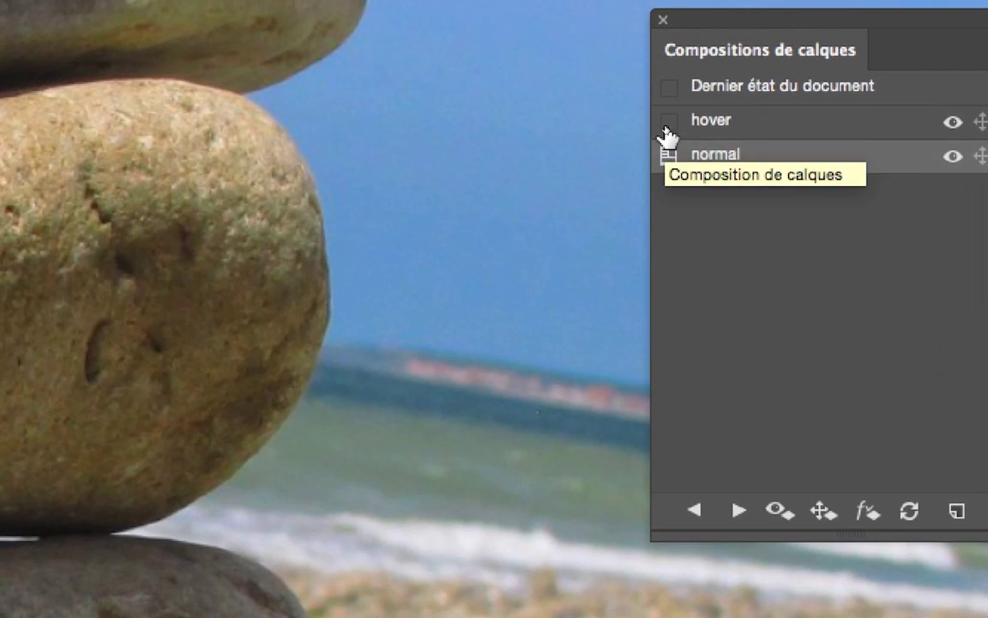
{"action": "left_click", "coordinate": [666, 116]}
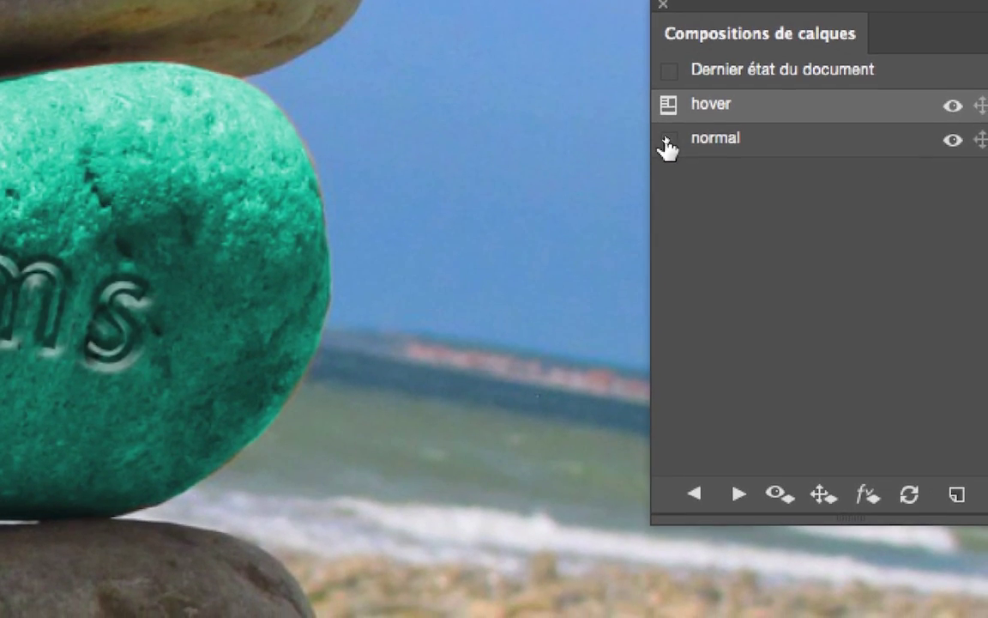
{"action": "left_click", "coordinate": [667, 146]}
{"action": "left_click", "coordinate": [669, 120]}
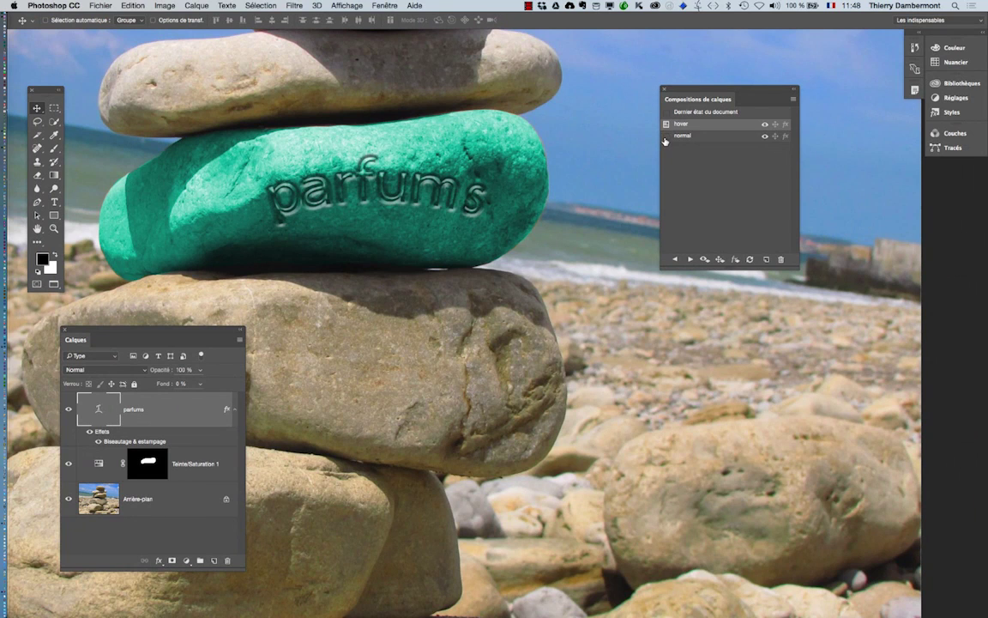
{"action": "left_click", "coordinate": [665, 139]}
{"action": "left_click", "coordinate": [666, 125]}
{"action": "left_click", "coordinate": [667, 137]}
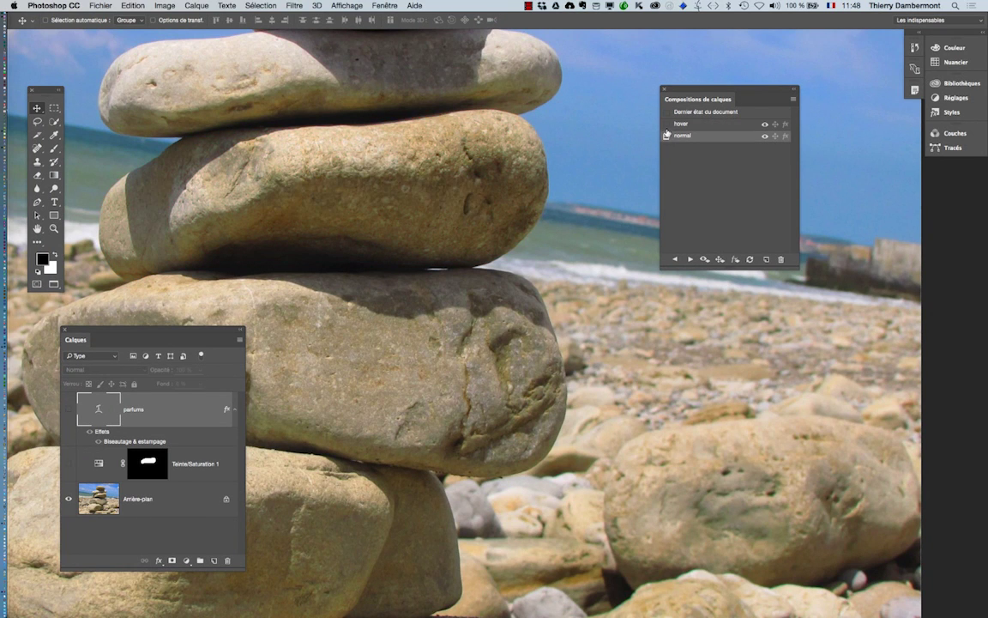
{"action": "left_click", "coordinate": [666, 125]}
{"action": "left_click", "coordinate": [666, 137]}
{"action": "left_click", "coordinate": [666, 125]}
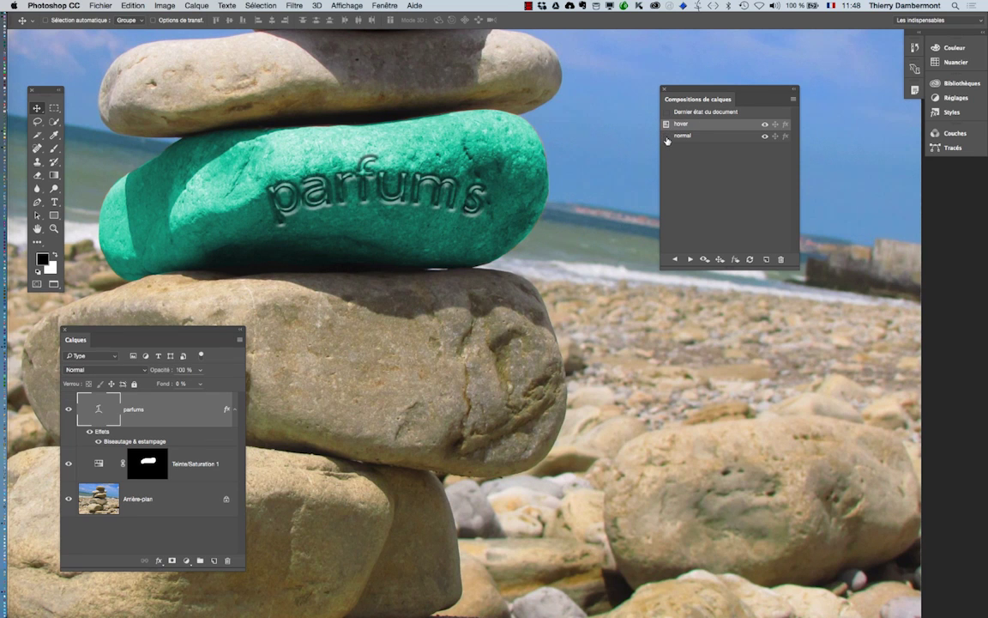
{"action": "left_click", "coordinate": [667, 136]}
{"action": "left_click", "coordinate": [666, 126]}
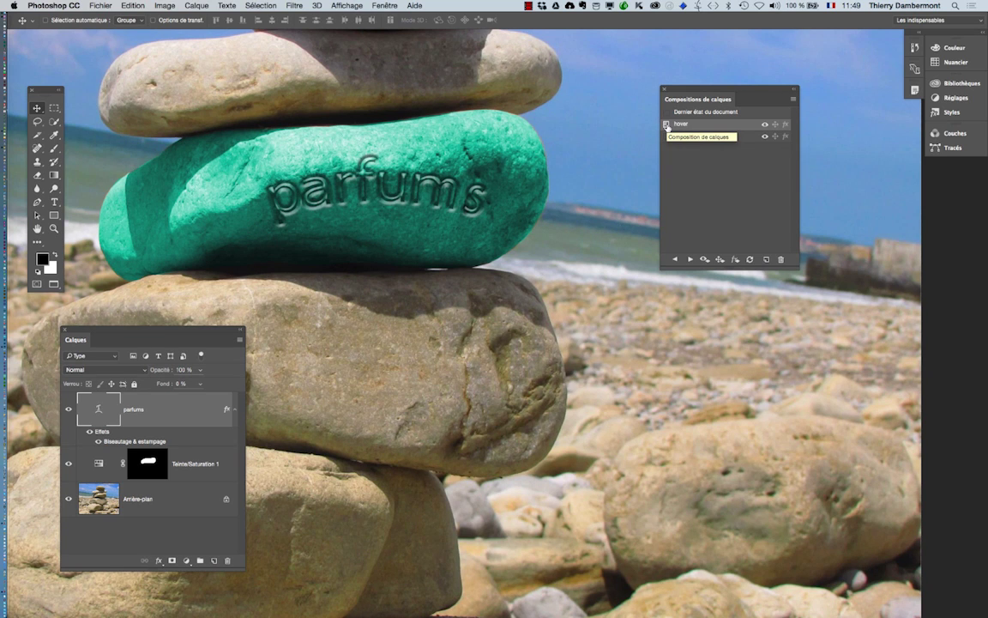
{"action": "left_click", "coordinate": [667, 135]}
{"action": "left_click", "coordinate": [666, 125]}
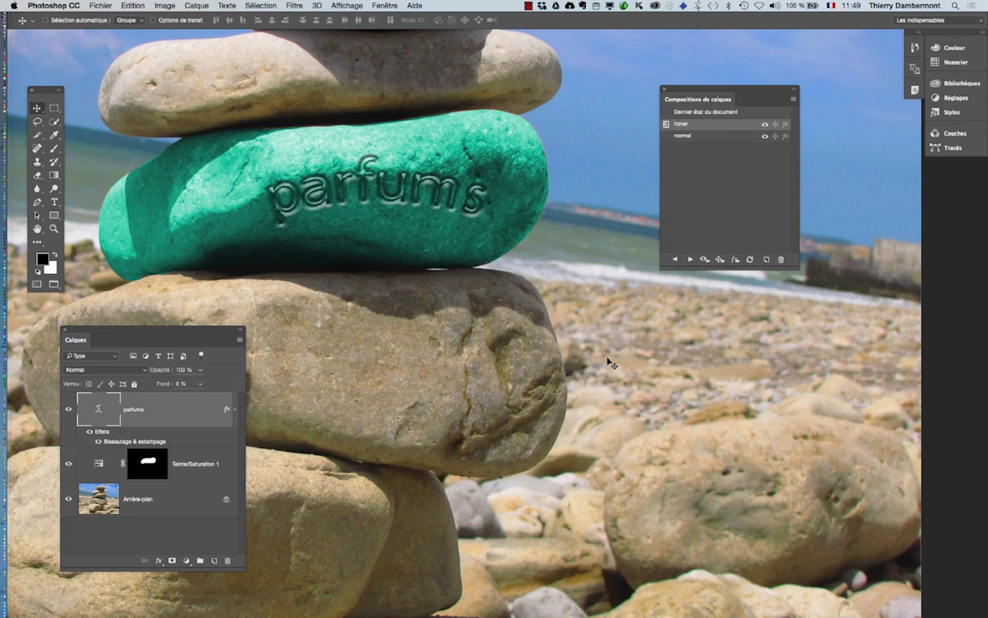
- Display the slices over the whole image and move the layer comps and Layers panels clear of it
{"action": "scroll", "coordinate": [608, 364], "scroll_direction": "down", "scroll_amount": 5}
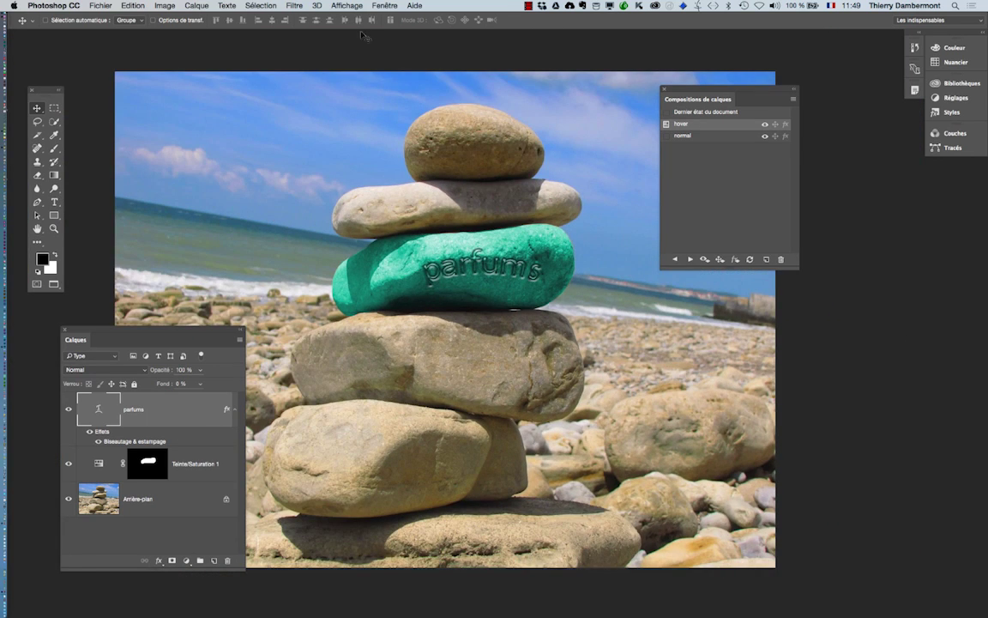
{"action": "left_click_drag", "start_coordinate": [677, 89], "coordinate": [775, 108]}
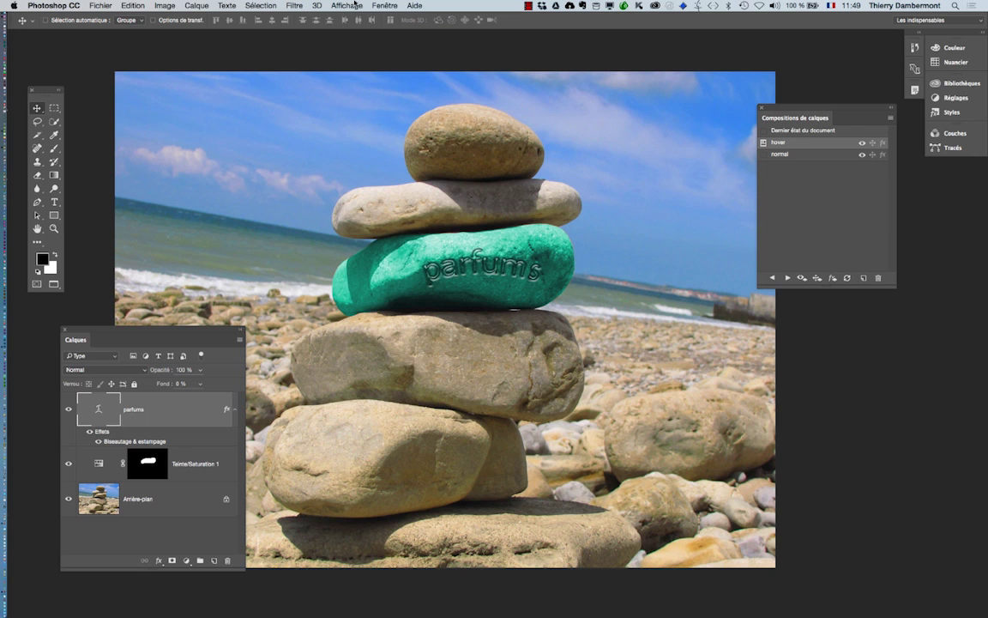
{"action": "left_click", "coordinate": [384, 5]}
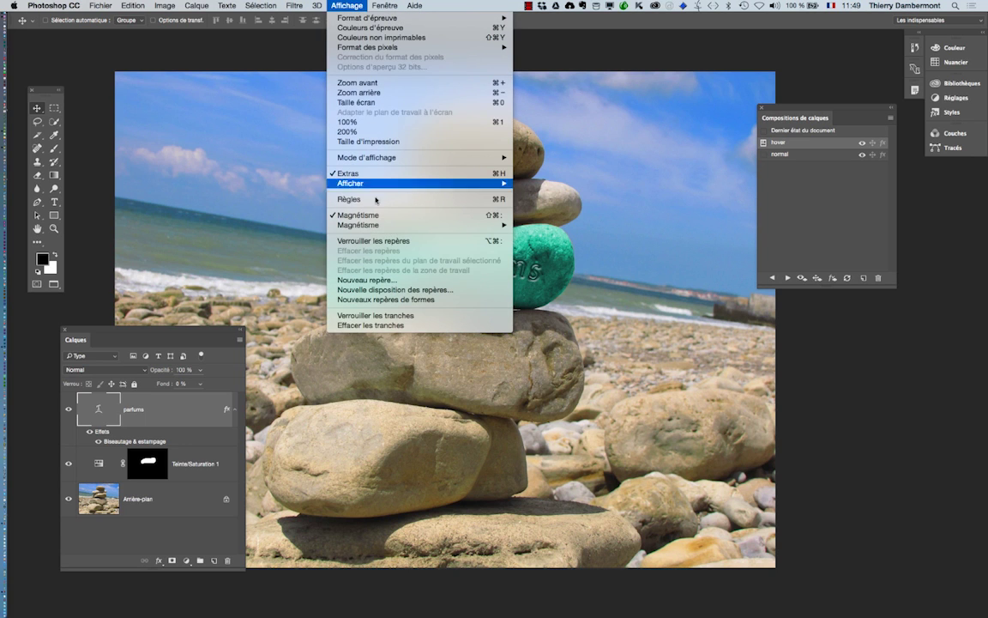
{"action": "mouse_move", "coordinate": [378, 182]}
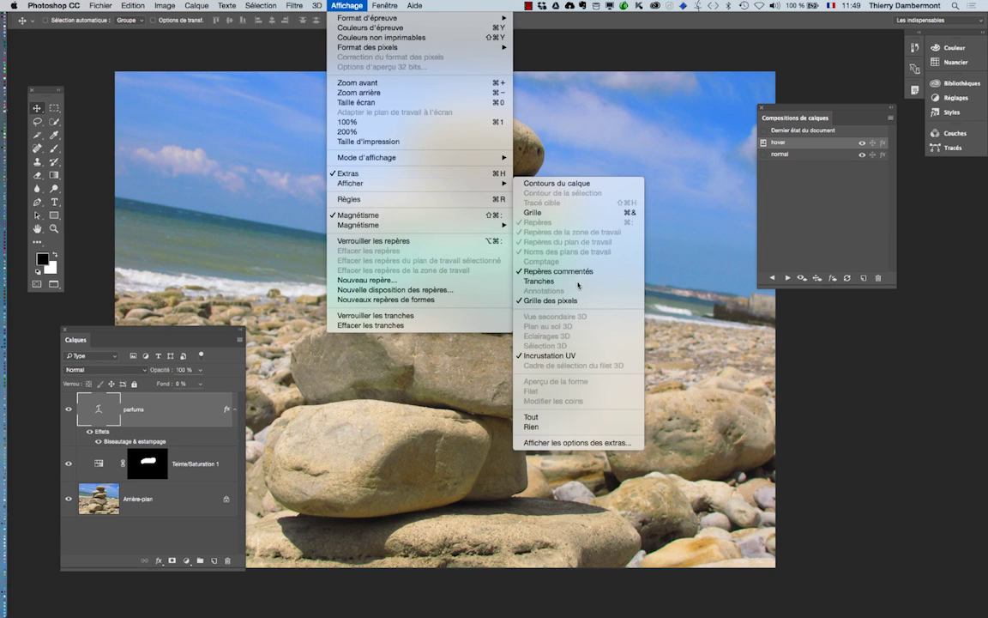
{"action": "left_click", "coordinate": [577, 281]}
{"action": "left_click_drag", "start_coordinate": [197, 332], "coordinate": [944, 358]}
{"action": "left_click_drag", "start_coordinate": [787, 108], "coordinate": [822, 105]}
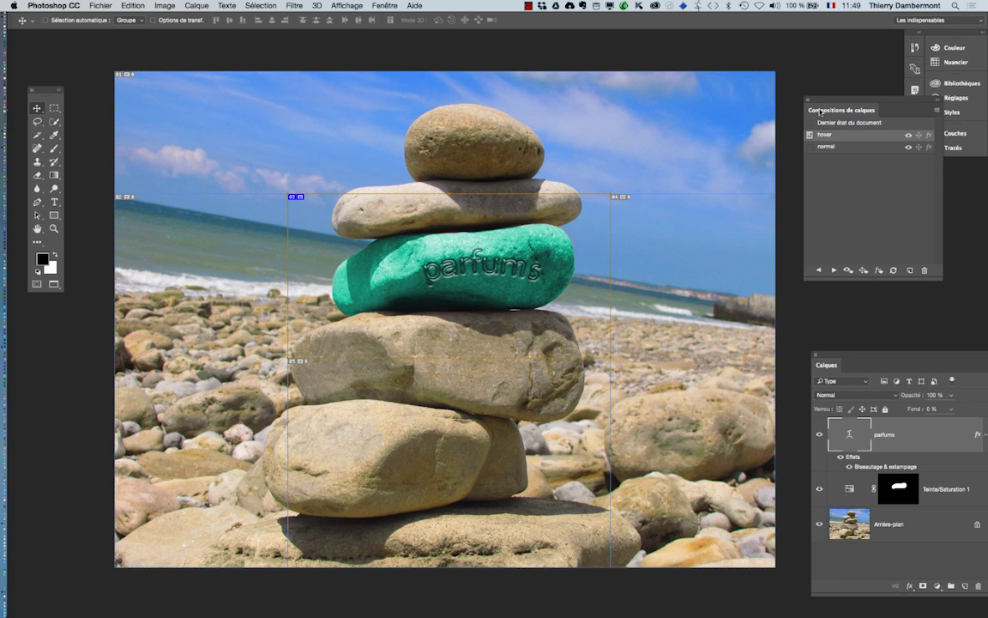
- Save the document under the new name galet-07.psd in the survol folder, in Photoshop format with its layers
{"action": "key", "text": "super"}
{"action": "left_click", "coordinate": [37, 228]}
{"action": "left_click_drag", "start_coordinate": [225, 277], "coordinate": [214, 266]}
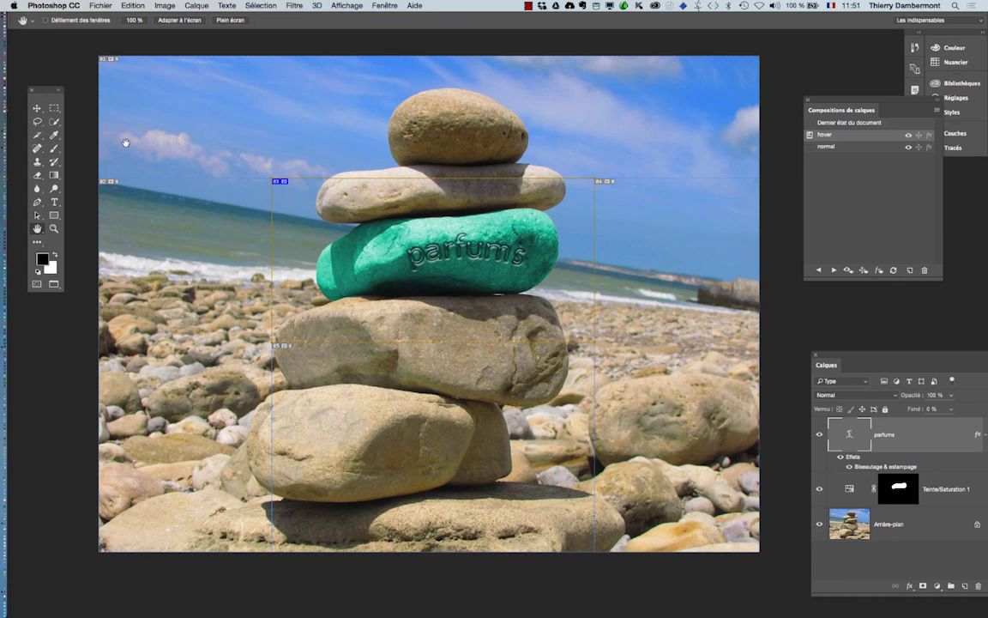
{"action": "left_click", "coordinate": [93, 5]}
{"action": "mouse_move", "coordinate": [122, 151]}
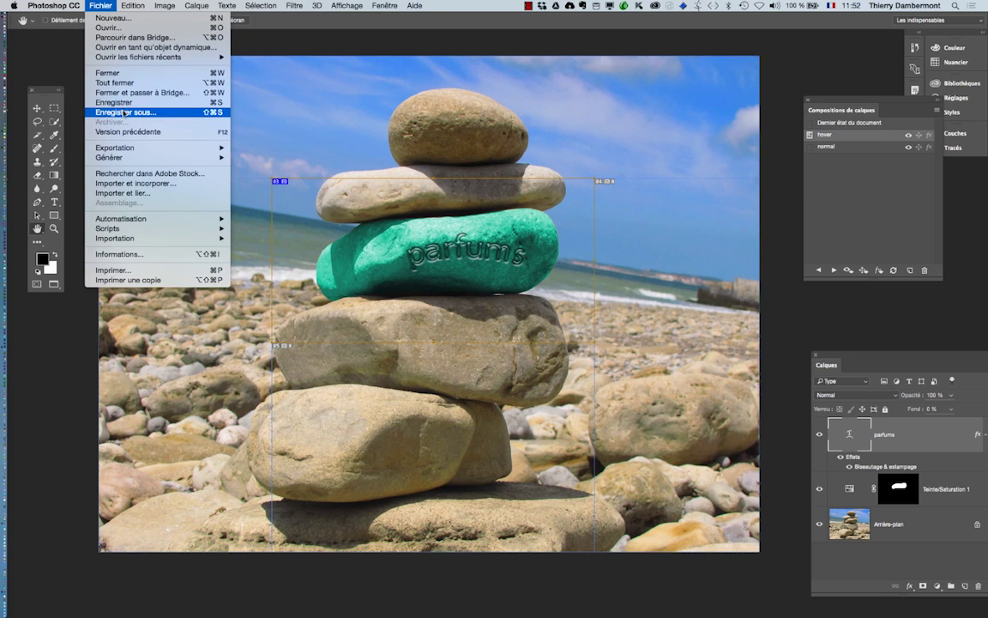
{"action": "left_click", "coordinate": [124, 112]}
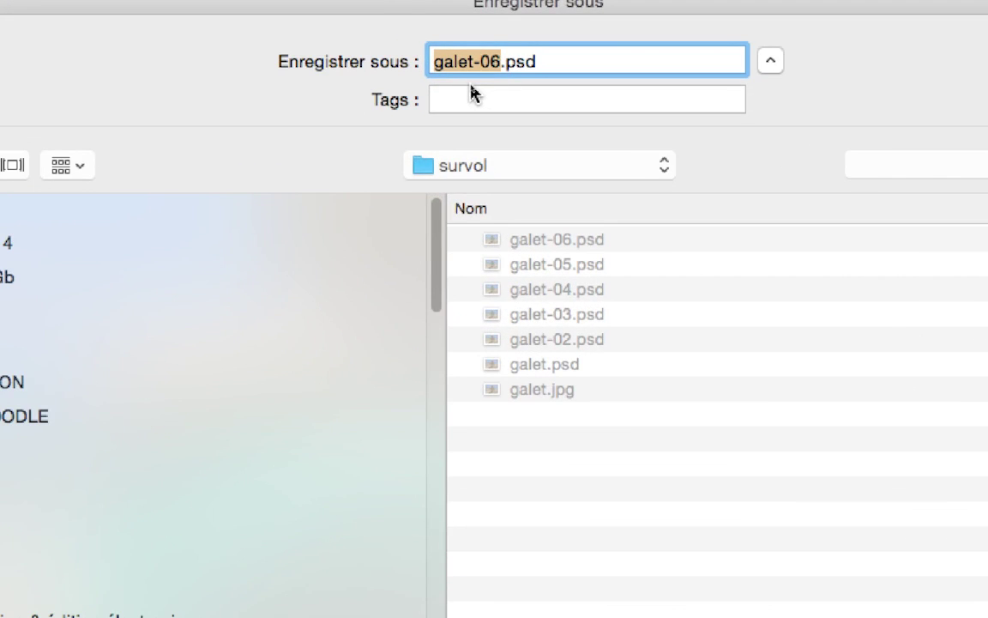
{"action": "left_click", "coordinate": [498, 62]}
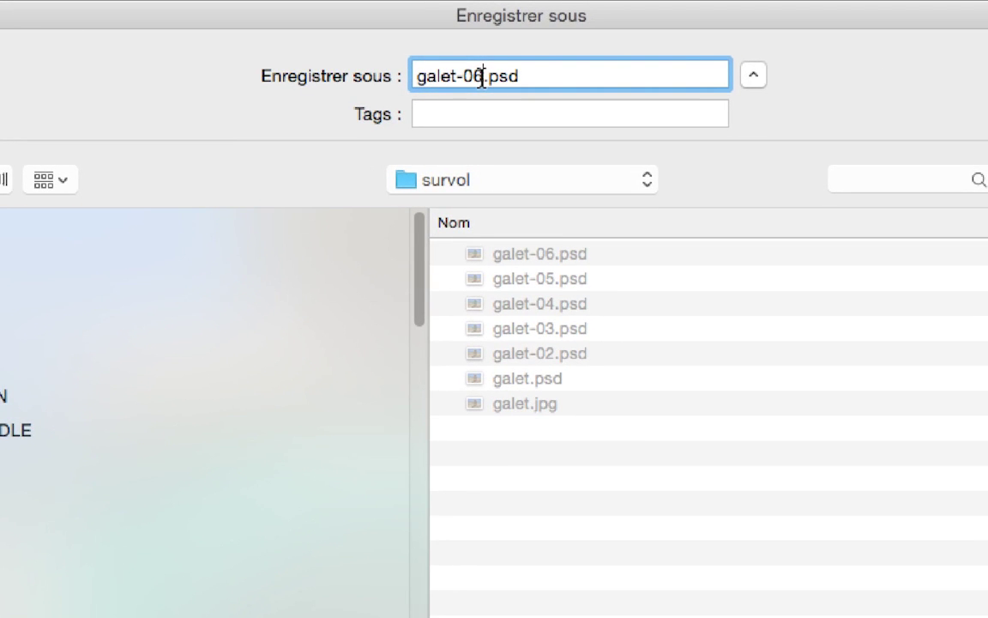
{"action": "left_click_drag", "start_coordinate": [483, 78], "coordinate": [462, 75]}
{"action": "type", "text": "7"}
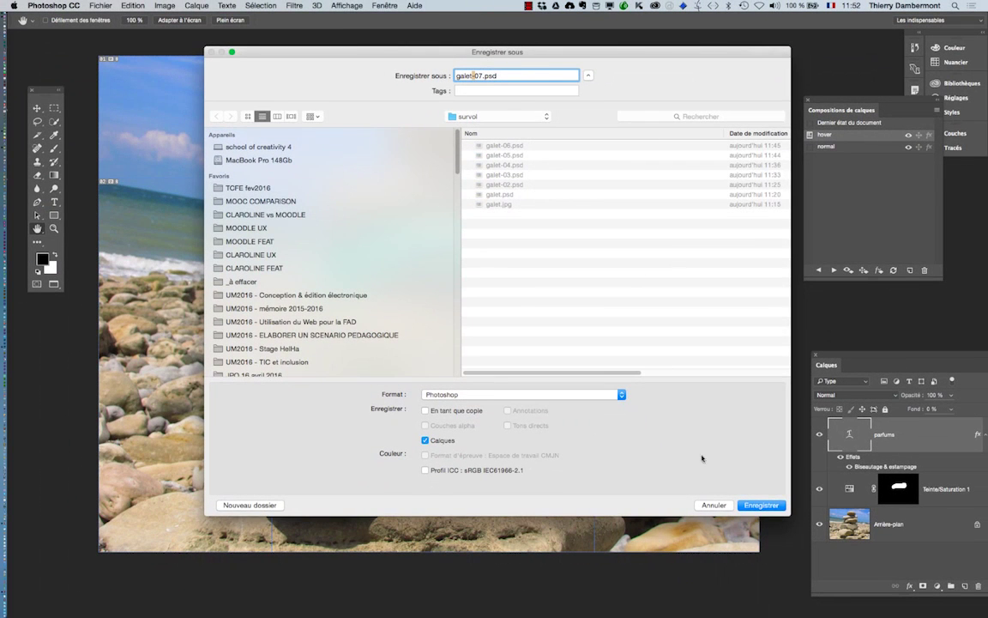
{"action": "left_click", "coordinate": [760, 502]}
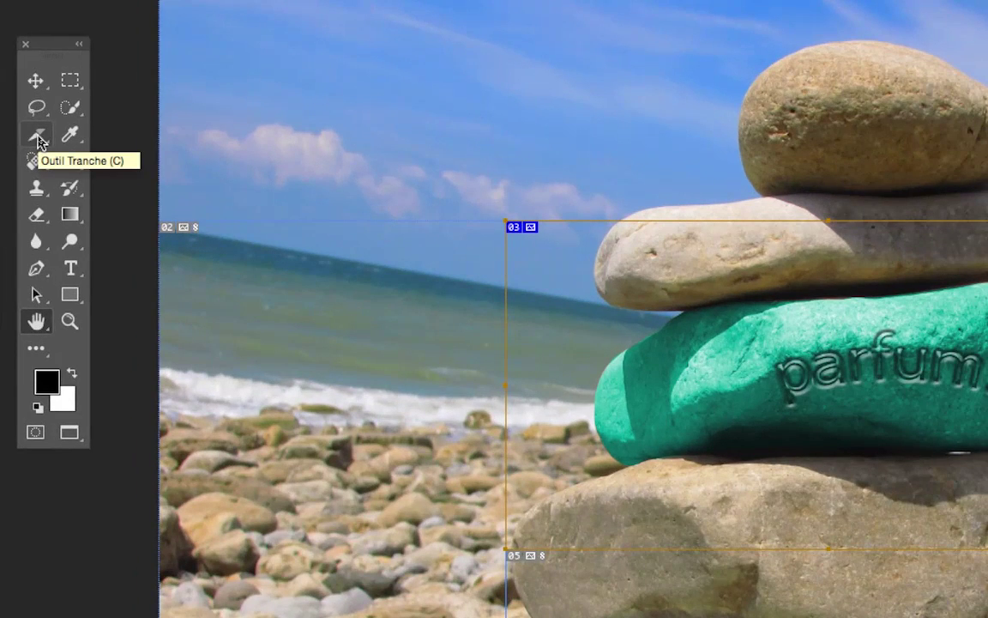
- With the Slice Select tool, examine the options of slice 03 around the parfums stone and close them without changes
{"action": "right_click", "coordinate": [38, 139]}
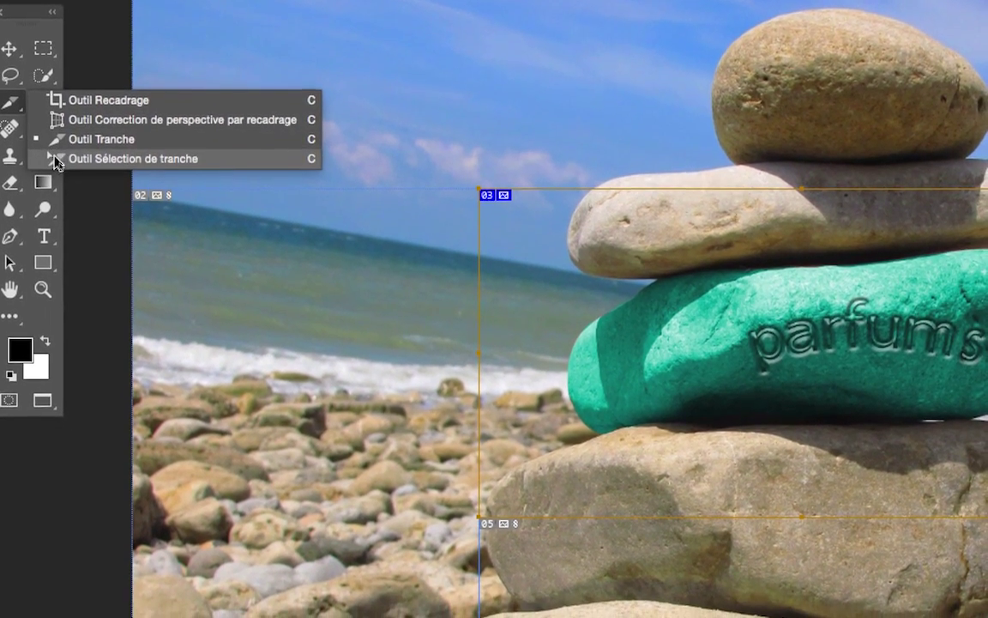
{"action": "left_click", "coordinate": [56, 159]}
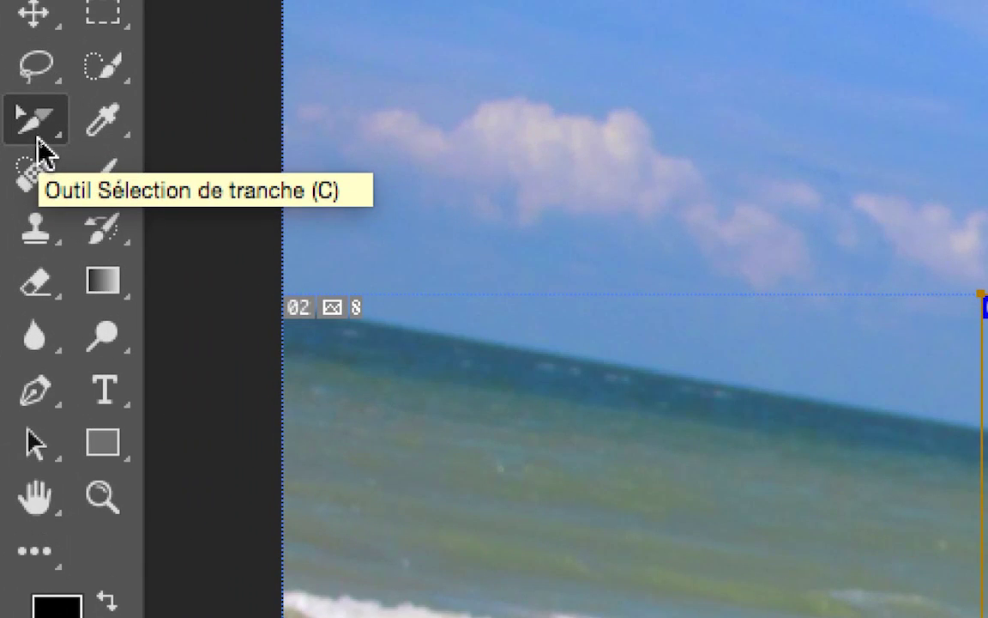
{"action": "right_click", "coordinate": [34, 127]}
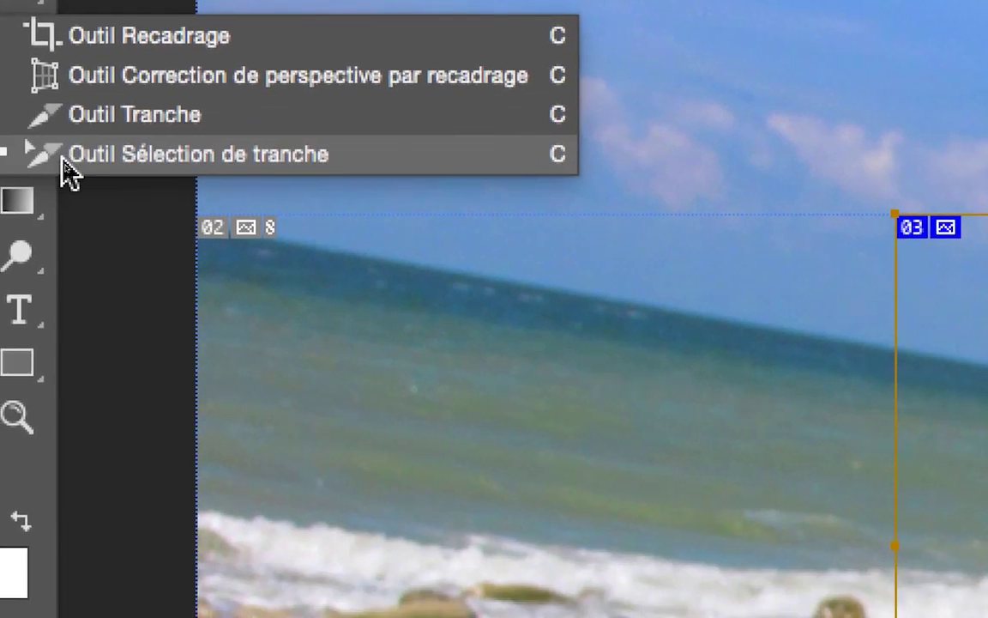
{"action": "left_click", "coordinate": [55, 159]}
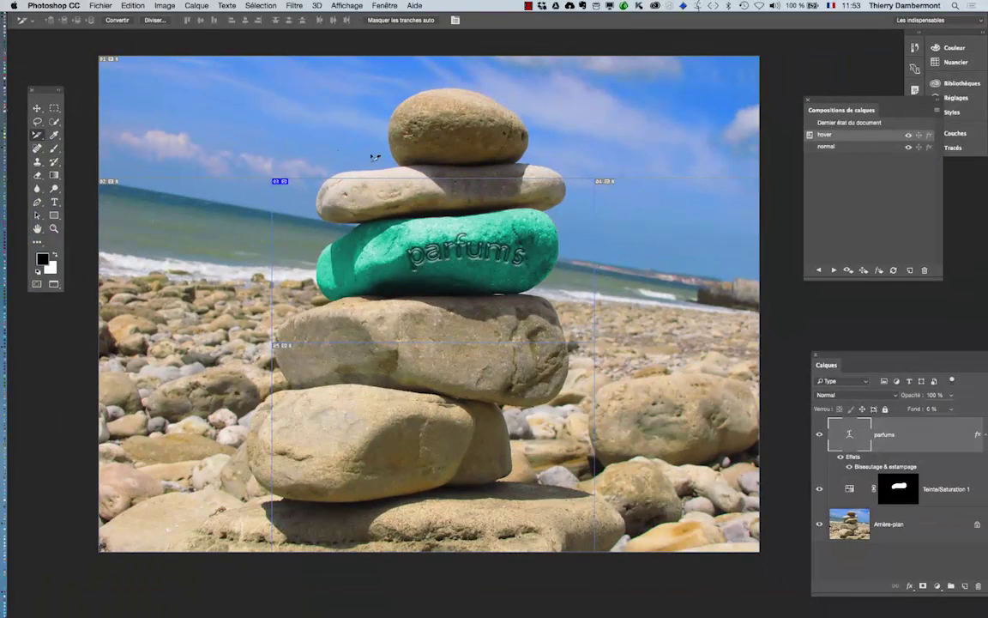
{"action": "left_click", "coordinate": [392, 191]}
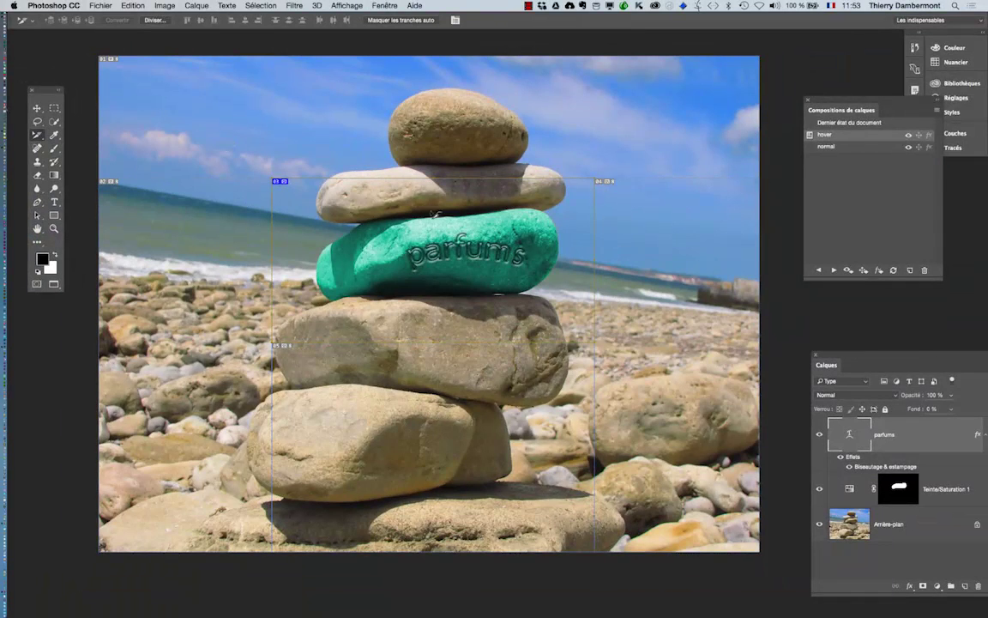
{"action": "double_click", "coordinate": [402, 247]}
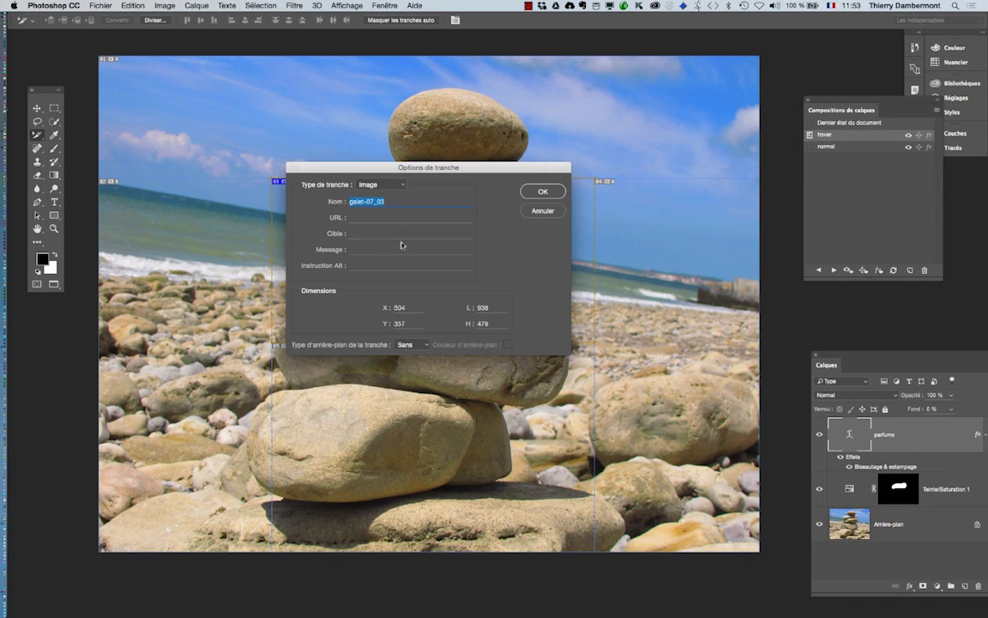
{"action": "left_click_drag", "start_coordinate": [405, 169], "coordinate": [465, 206]}
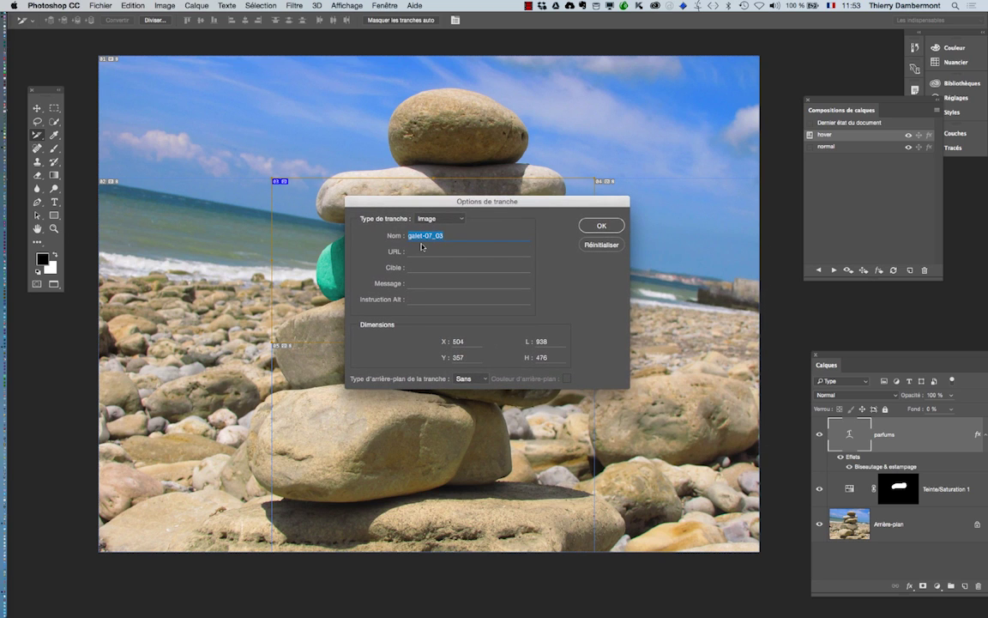
{"action": "key", "text": "alt"}
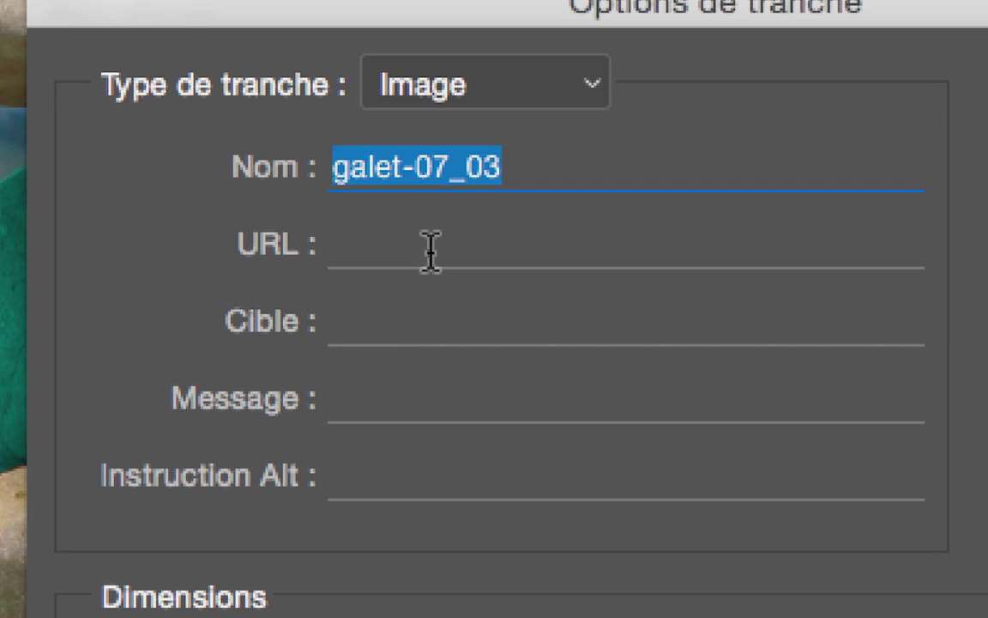
{"action": "left_click", "coordinate": [430, 250]}
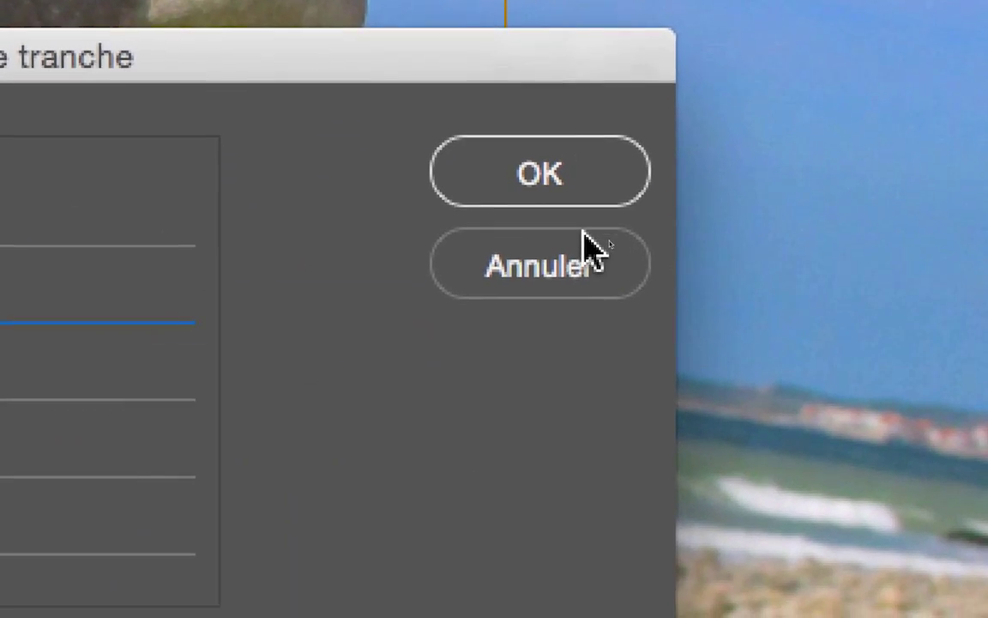
{"action": "left_click", "coordinate": [585, 248]}
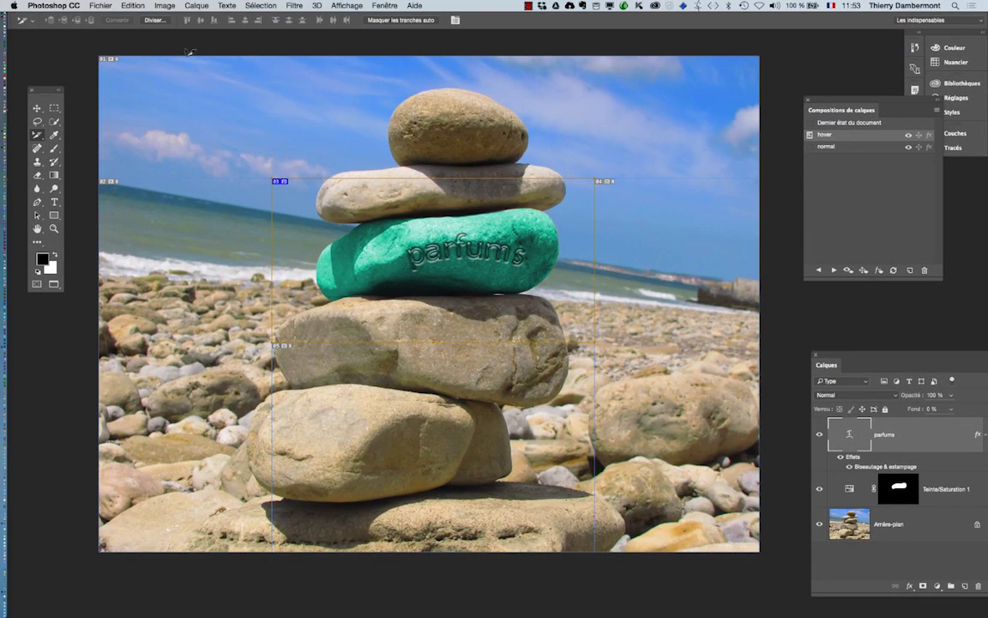
- Start a Save for Web (legacy) export and set the image width to 1024 px
{"action": "left_click", "coordinate": [99, 6]}
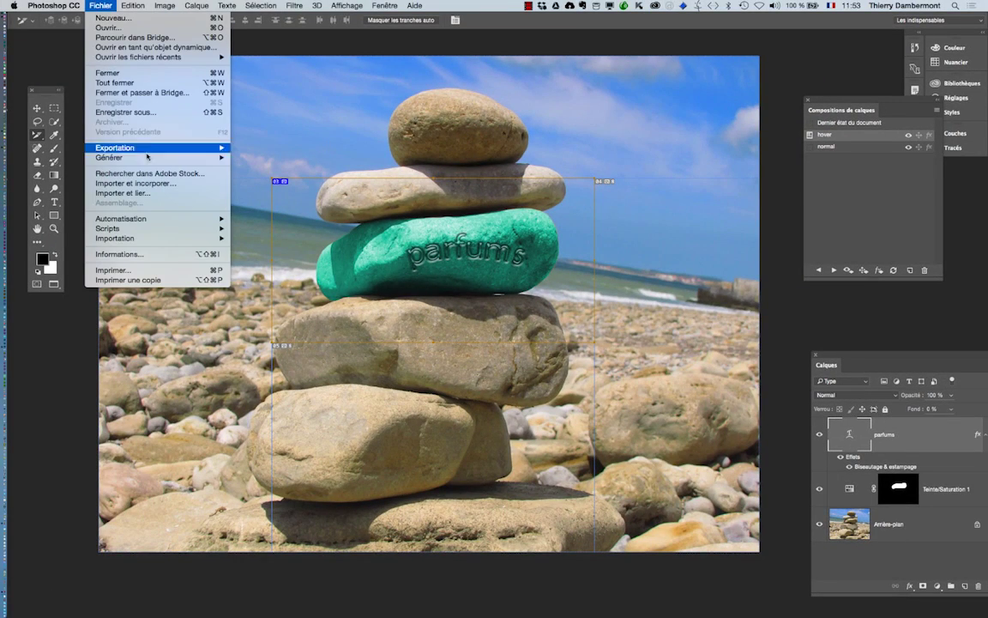
{"action": "mouse_move", "coordinate": [133, 145]}
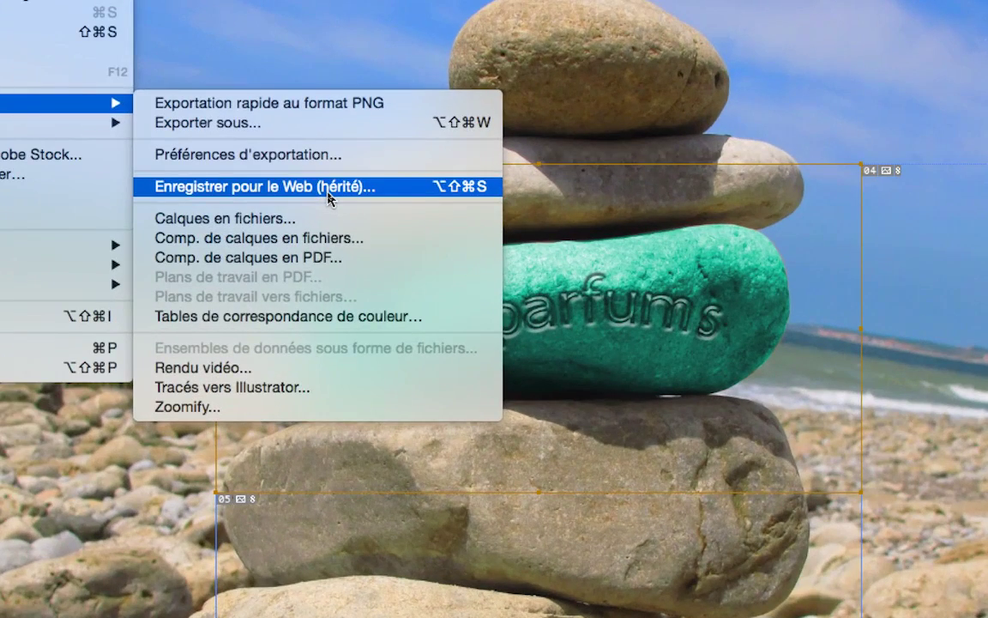
{"action": "left_click", "coordinate": [327, 197]}
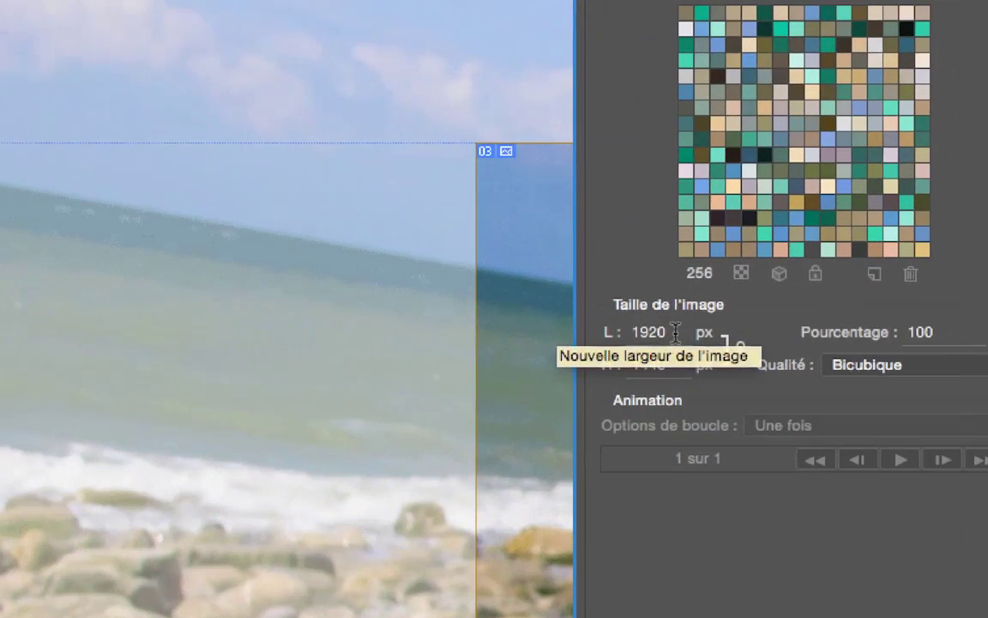
{"action": "double_click", "coordinate": [676, 332]}
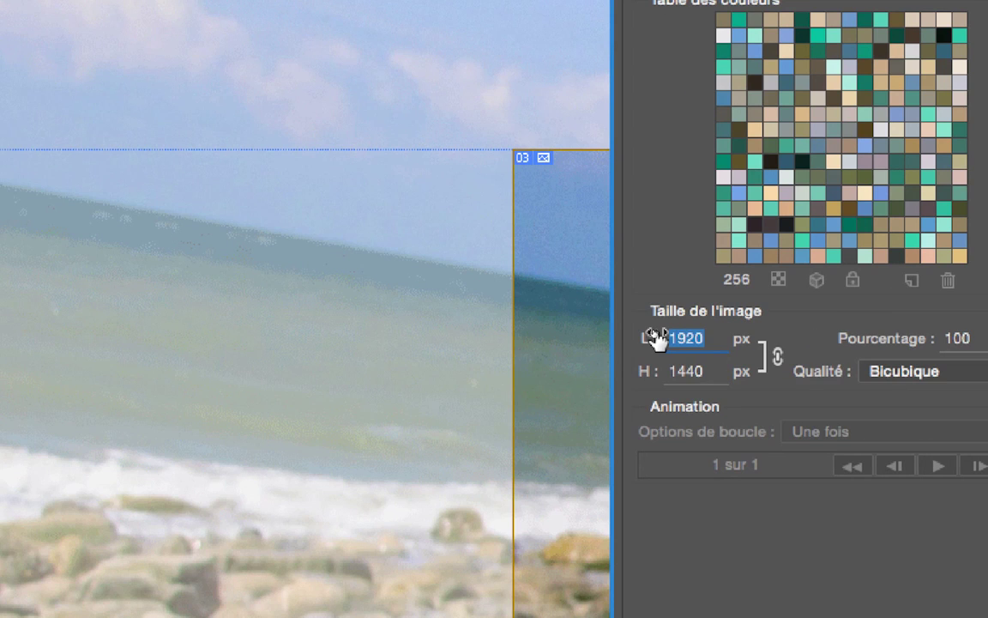
{"action": "type", "text": "1024"}
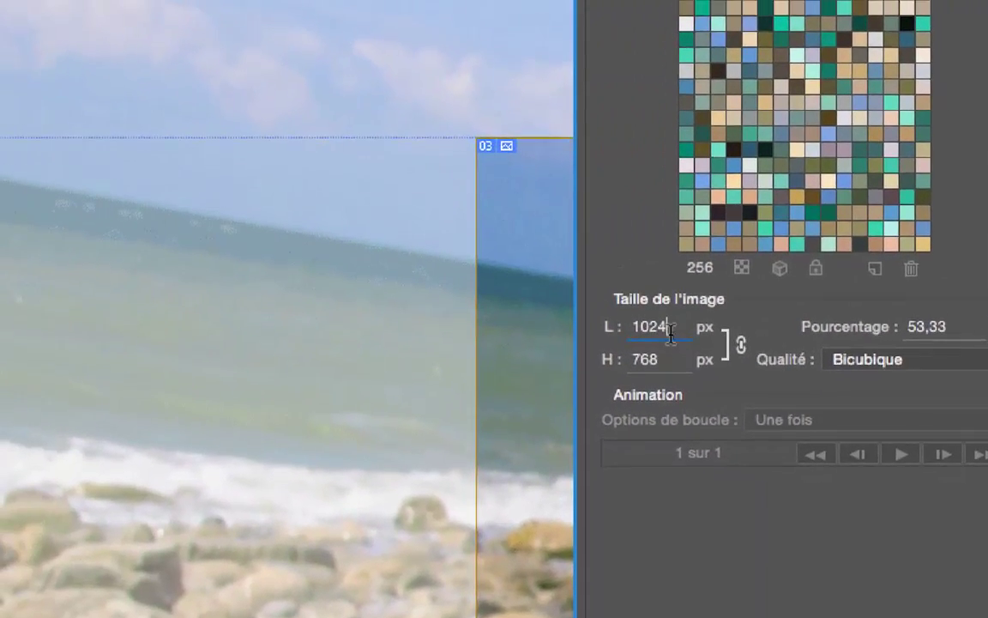
{"action": "double_click", "coordinate": [618, 314]}
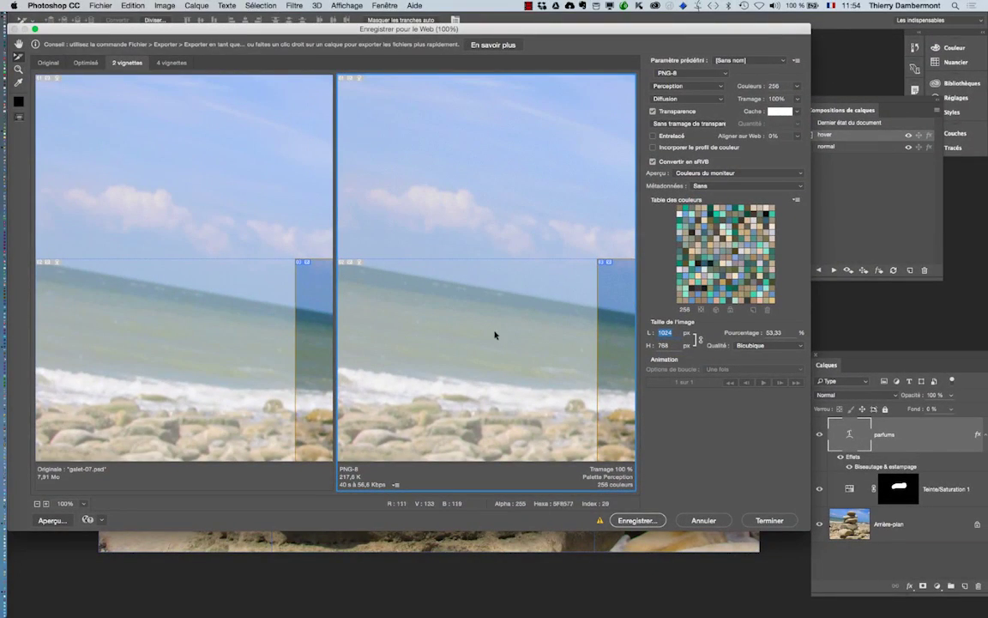
- Fit the whole image in the export preview, then open the output settings with the HTML category shown
{"action": "key", "text": "alt"}
{"action": "scroll", "coordinate": [519, 322], "scroll_direction": "down", "scroll_amount": 1}
{"action": "scroll", "coordinate": [519, 323], "scroll_direction": "down", "scroll_amount": 5}
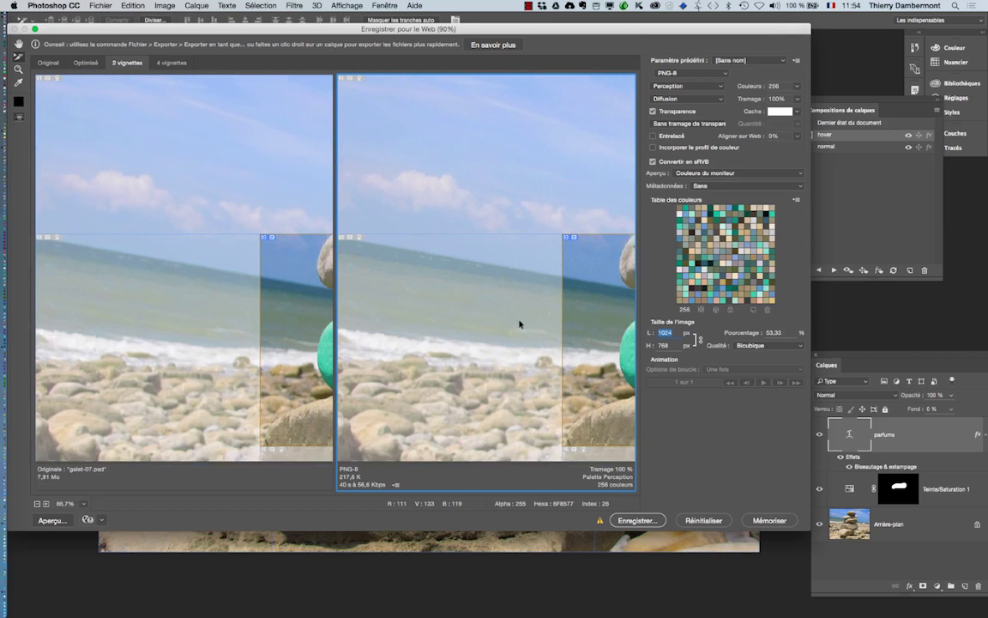
{"action": "scroll", "coordinate": [520, 323], "scroll_direction": "down", "scroll_amount": 3}
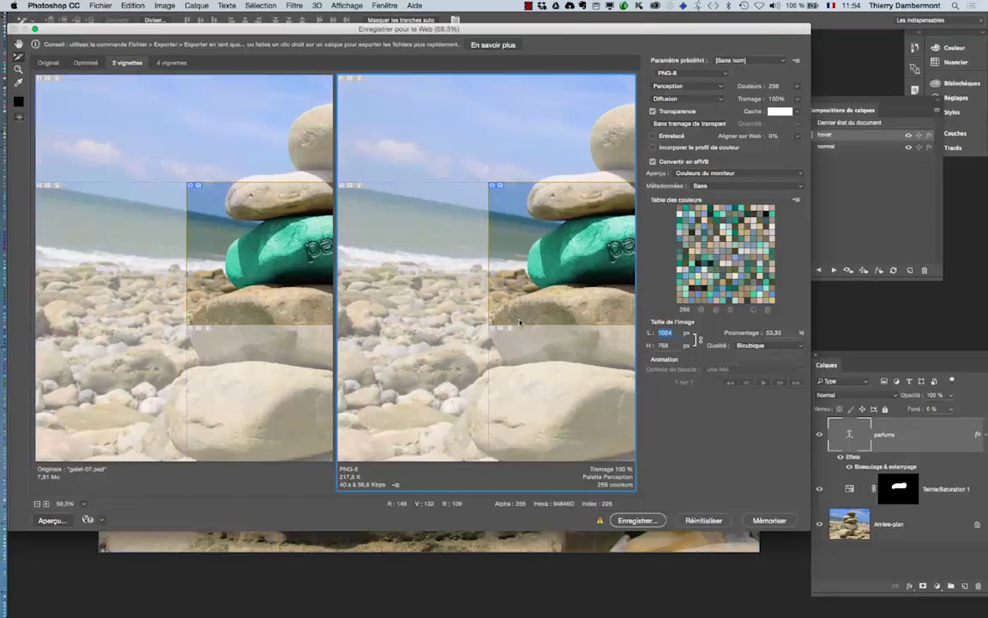
{"action": "scroll", "coordinate": [485, 313], "scroll_direction": "down", "scroll_amount": 3}
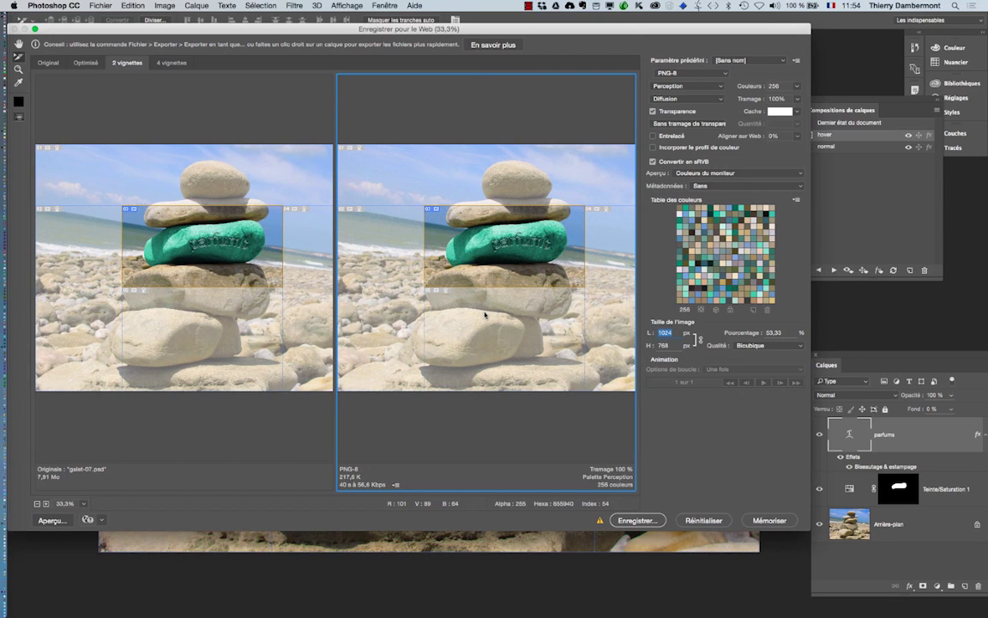
{"action": "key", "text": "alt"}
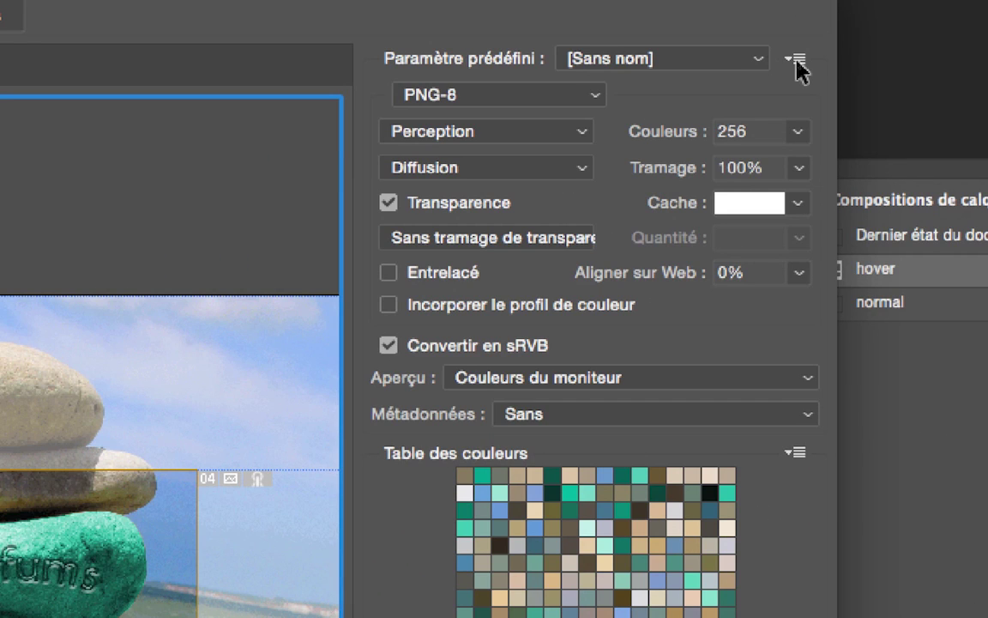
{"action": "left_click", "coordinate": [797, 62]}
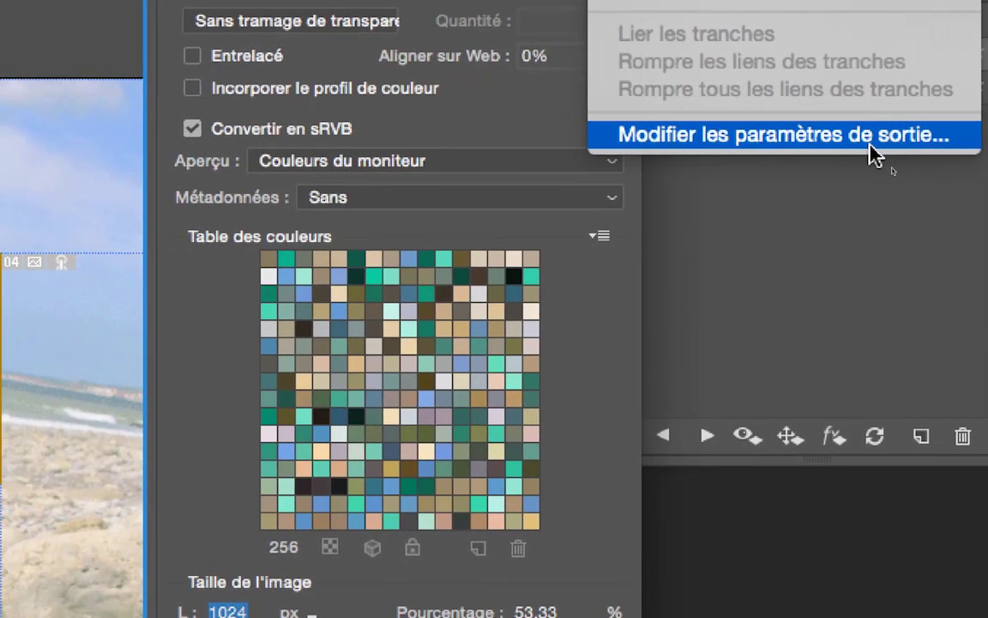
{"action": "left_click", "coordinate": [870, 147]}
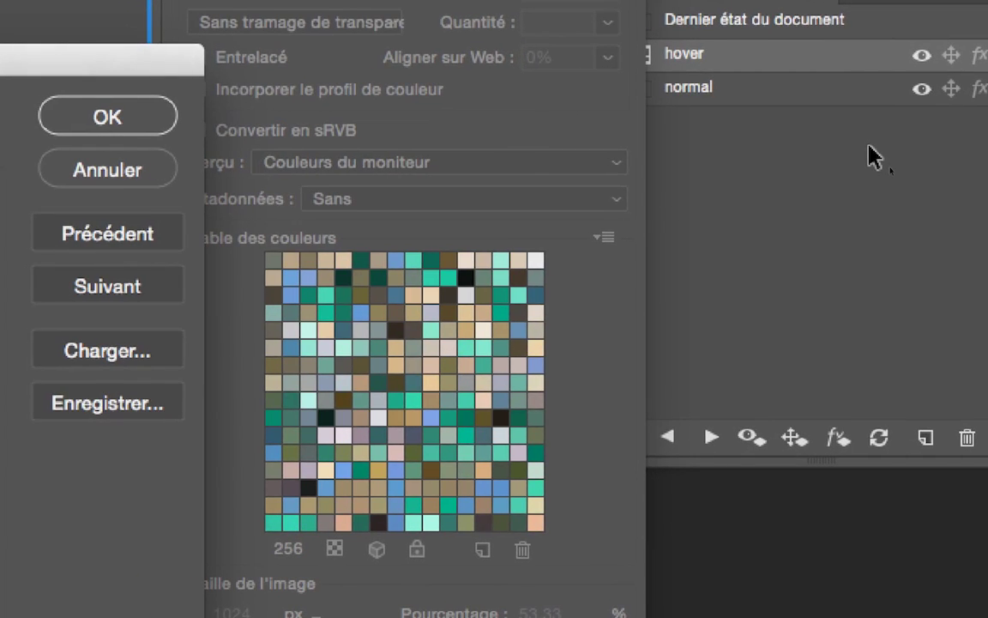
{"action": "key", "text": "alt"}
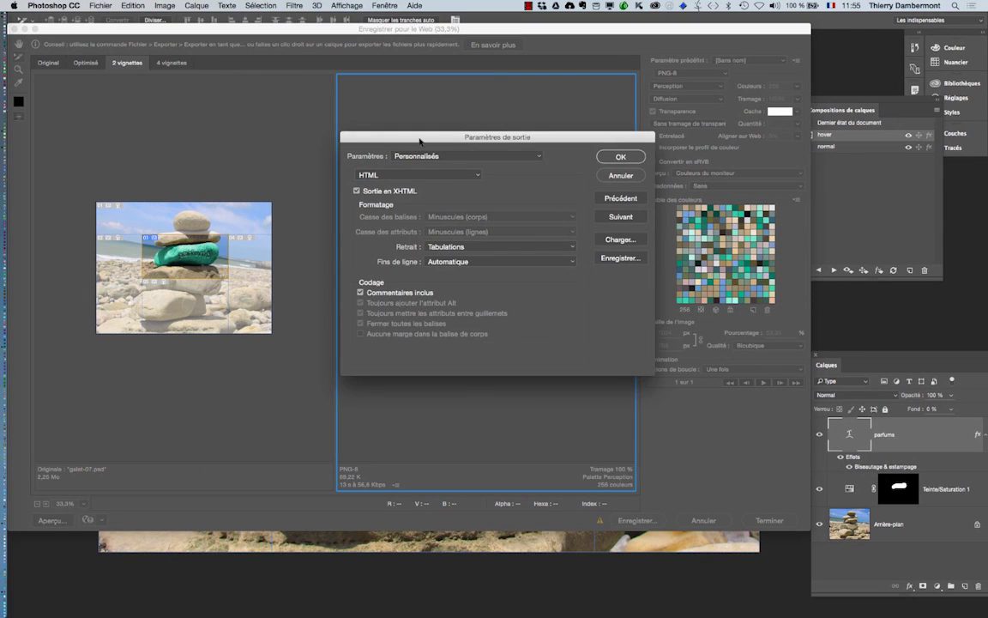
{"action": "key", "text": "alt"}
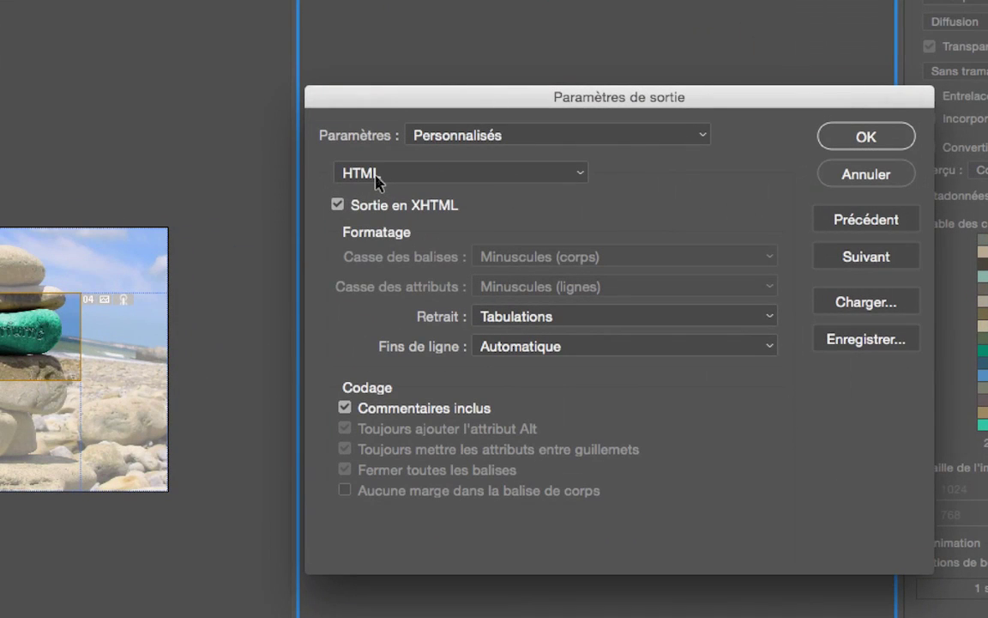
{"action": "left_click", "coordinate": [375, 175]}
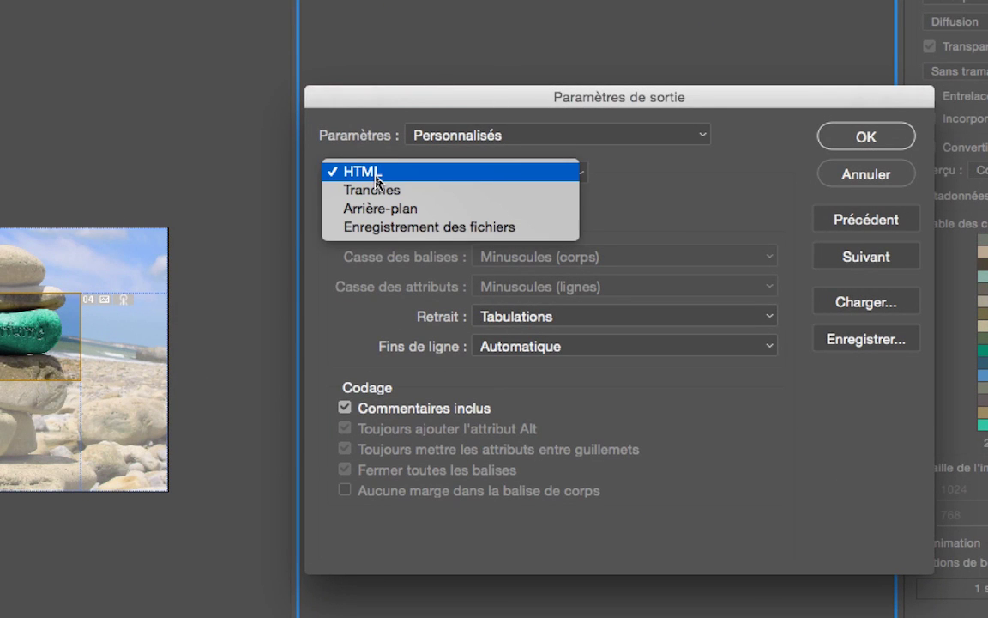
{"action": "left_click", "coordinate": [375, 175]}
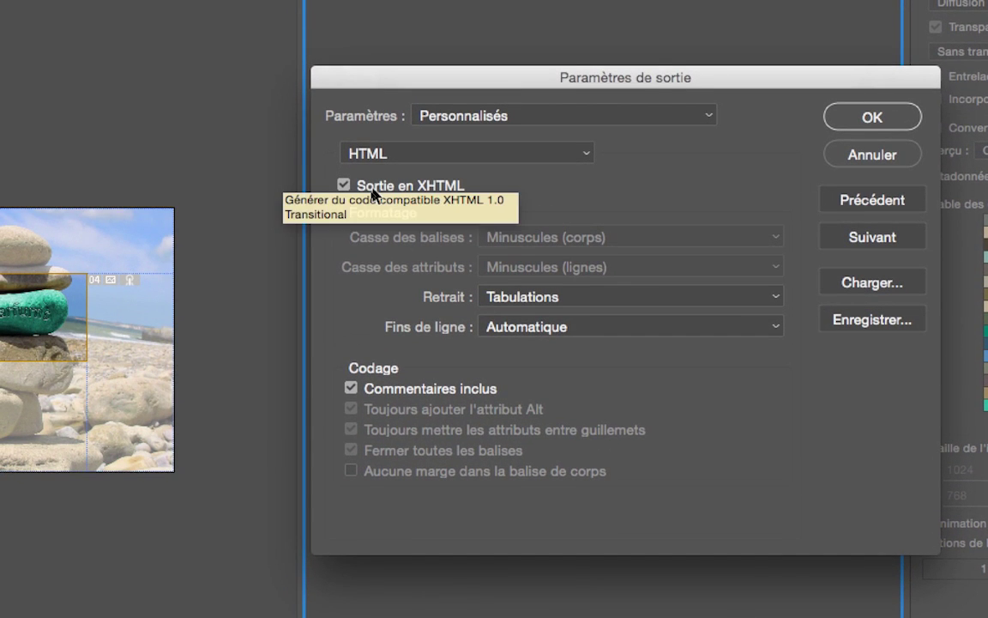
- Switch XHTML output off and on to examine the dependent formatting and coding options, leaving it enabled
{"action": "left_click", "coordinate": [372, 191]}
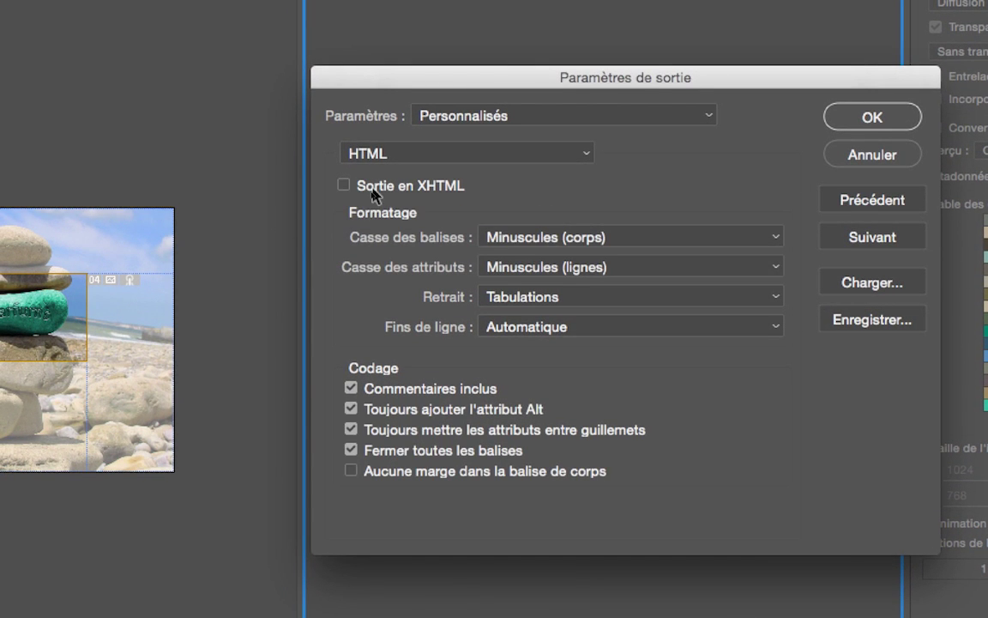
{"action": "left_click", "coordinate": [373, 194]}
{"action": "left_click", "coordinate": [373, 194]}
{"action": "left_click", "coordinate": [373, 194]}
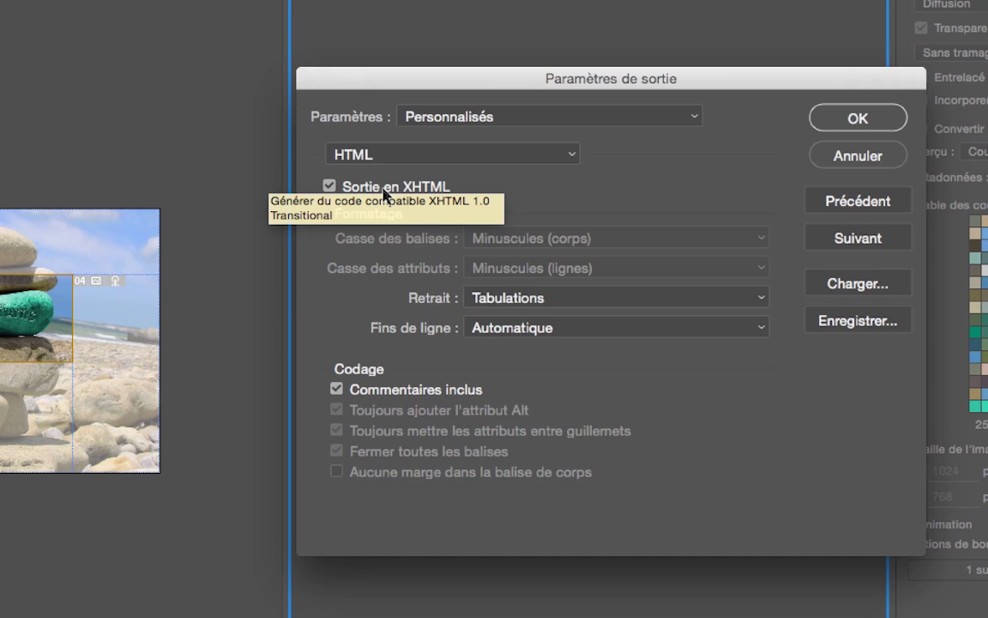
- Show the Tranches category of the output settings and examine the table and CSS generation options for the slices
{"action": "left_click", "coordinate": [386, 155]}
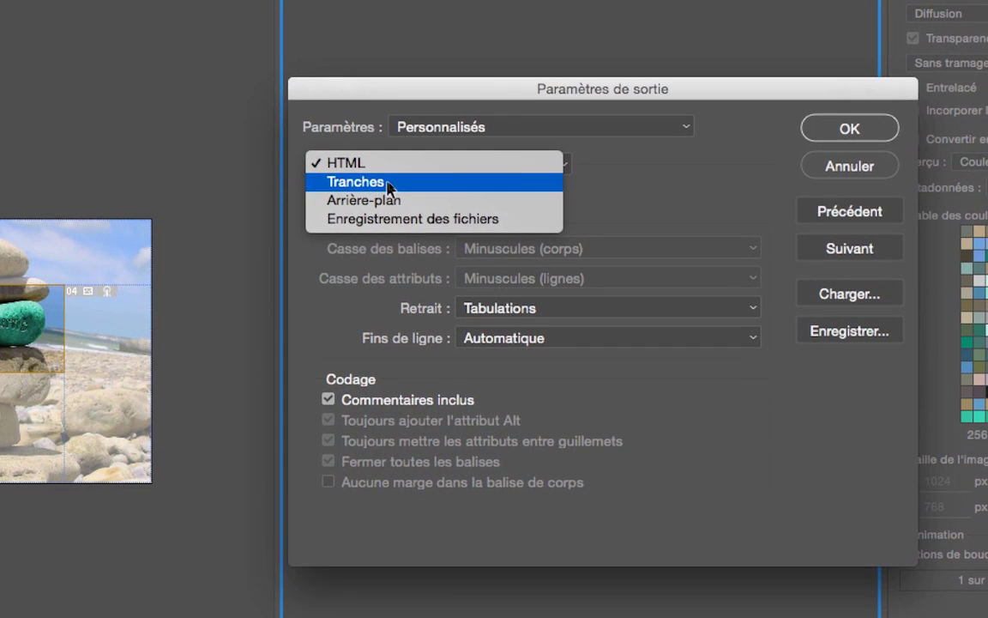
{"action": "left_click", "coordinate": [388, 184]}
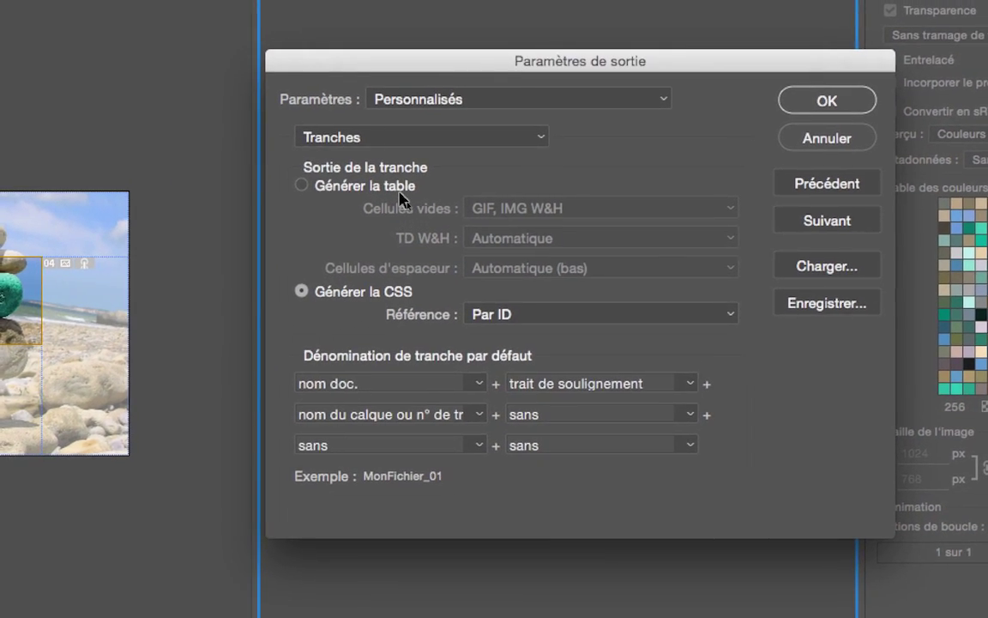
{"action": "key", "text": "alt"}
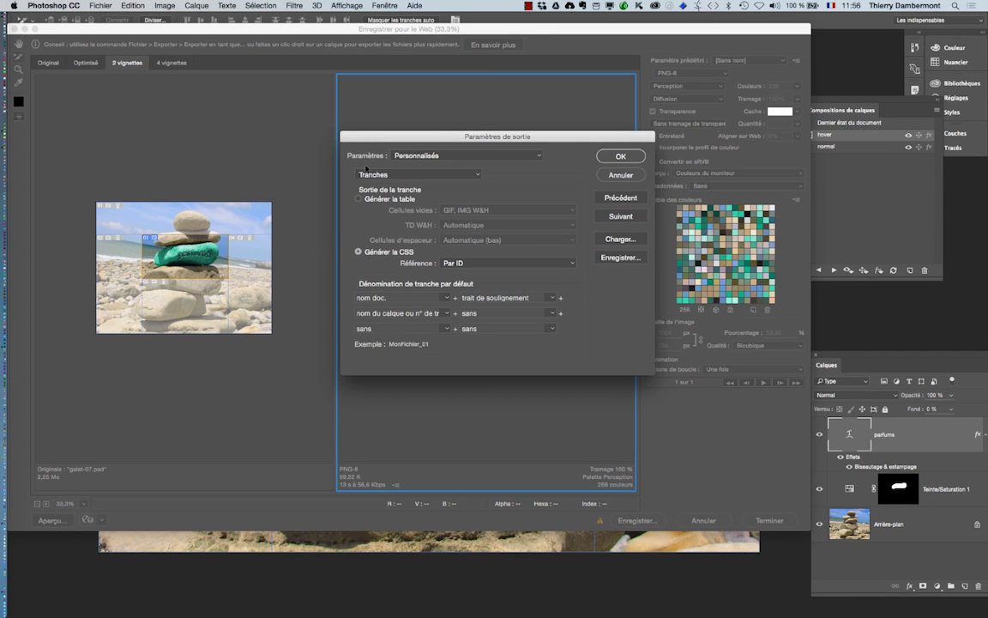
{"action": "key", "text": "alt"}
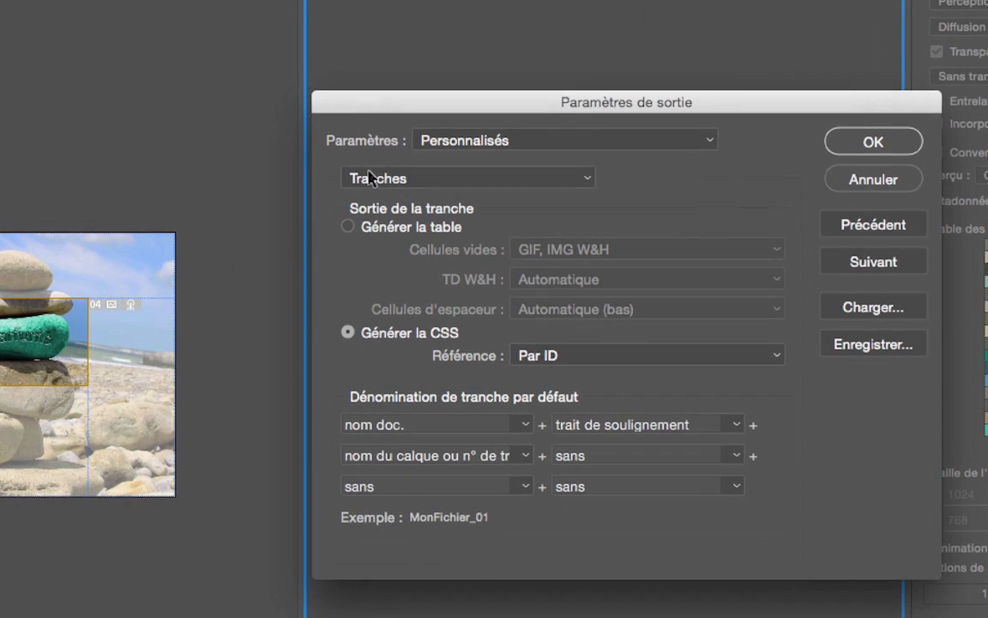
- Examine the Arrière-plan and Enregistrement des fichiers categories of the output settings
{"action": "left_click", "coordinate": [361, 174]}
{"action": "left_click", "coordinate": [373, 183]}
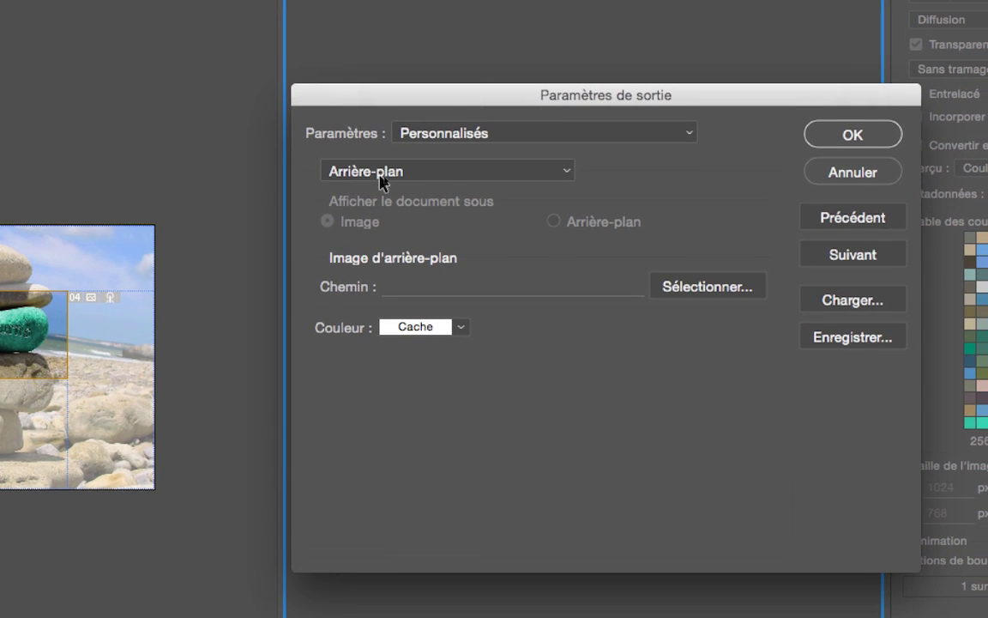
{"action": "left_click", "coordinate": [382, 175]}
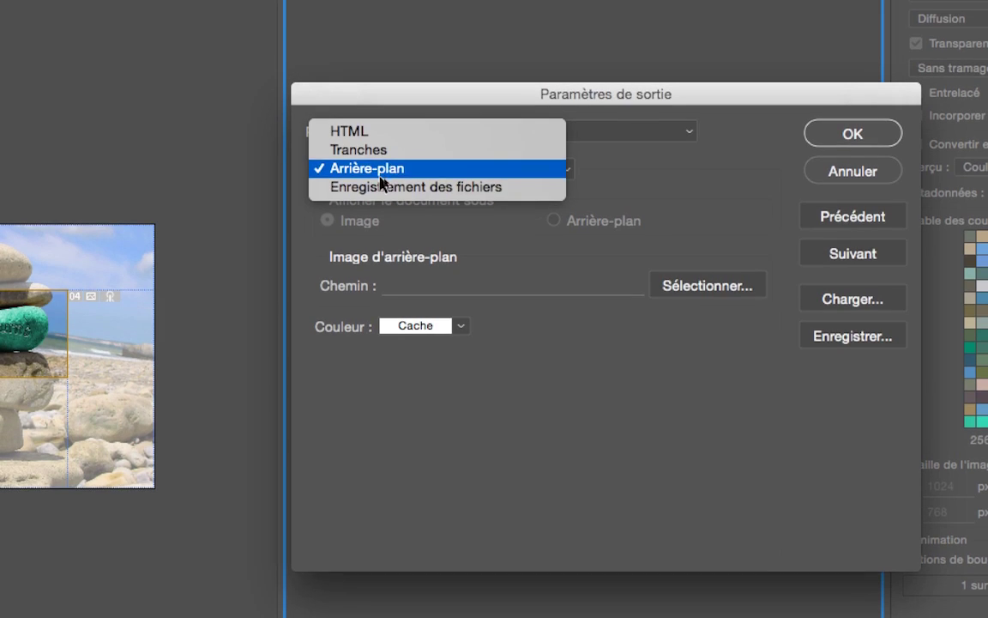
{"action": "left_click", "coordinate": [384, 190]}
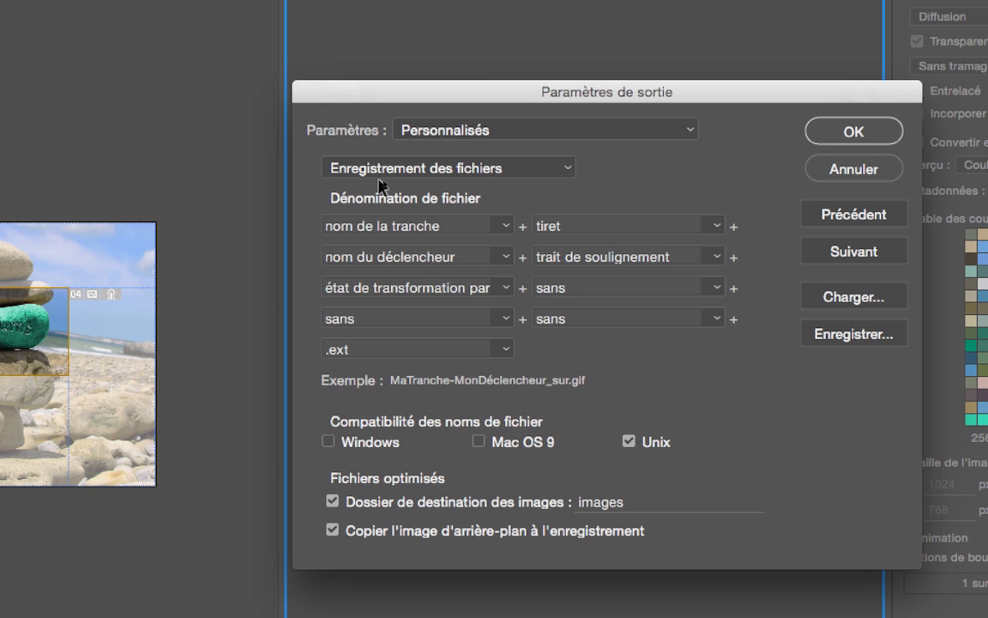
- Review the HTML and Tranches categories once more, keeping CSS generation by ID, and accept the output settings
{"action": "left_click", "coordinate": [381, 170]}
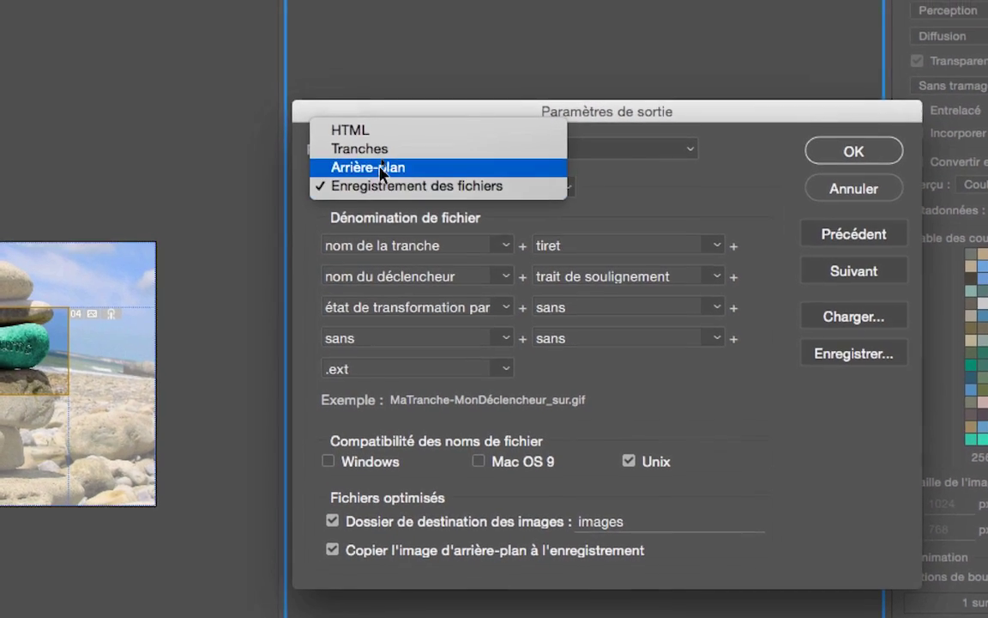
{"action": "left_click", "coordinate": [378, 131]}
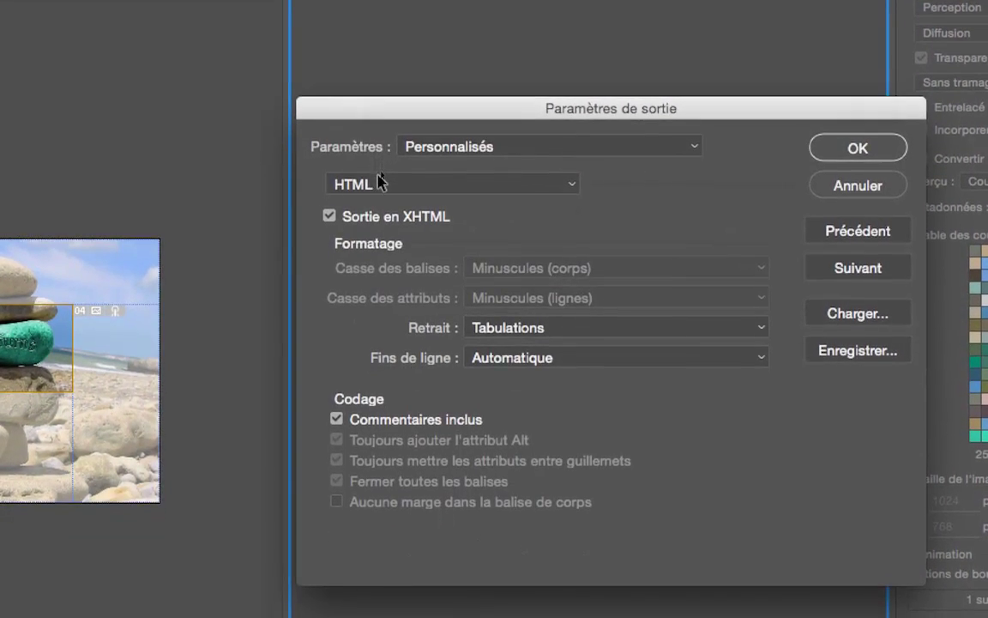
{"action": "left_click", "coordinate": [380, 182]}
{"action": "left_click", "coordinate": [388, 203]}
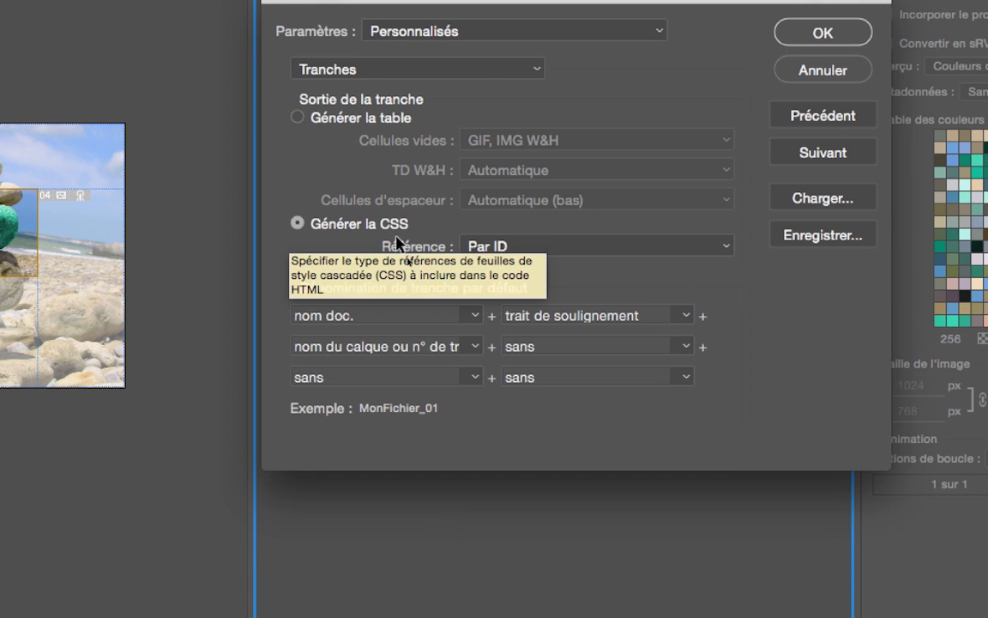
{"action": "key", "text": "alt"}
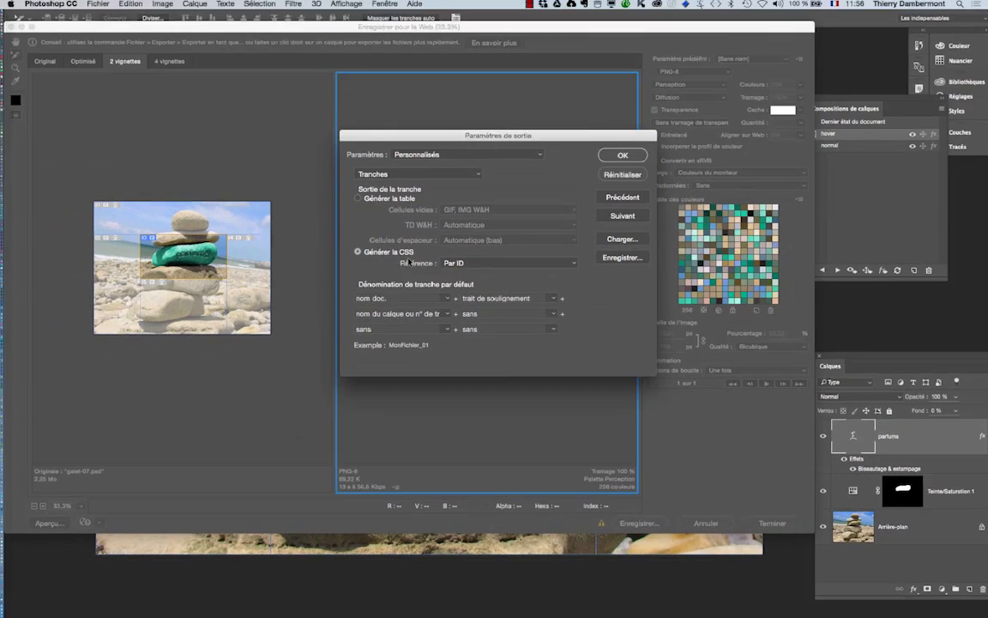
{"action": "left_click", "coordinate": [617, 157]}
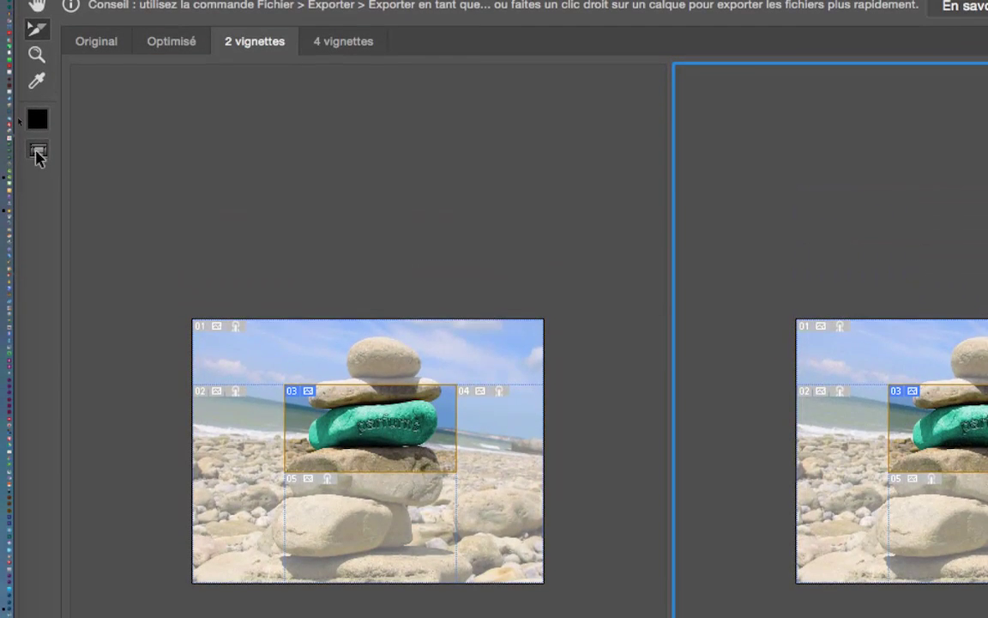
- Toggle the slice display off and on in the export preview, leaving the slices shown
{"action": "left_click", "coordinate": [36, 154]}
{"action": "left_click", "coordinate": [36, 155]}
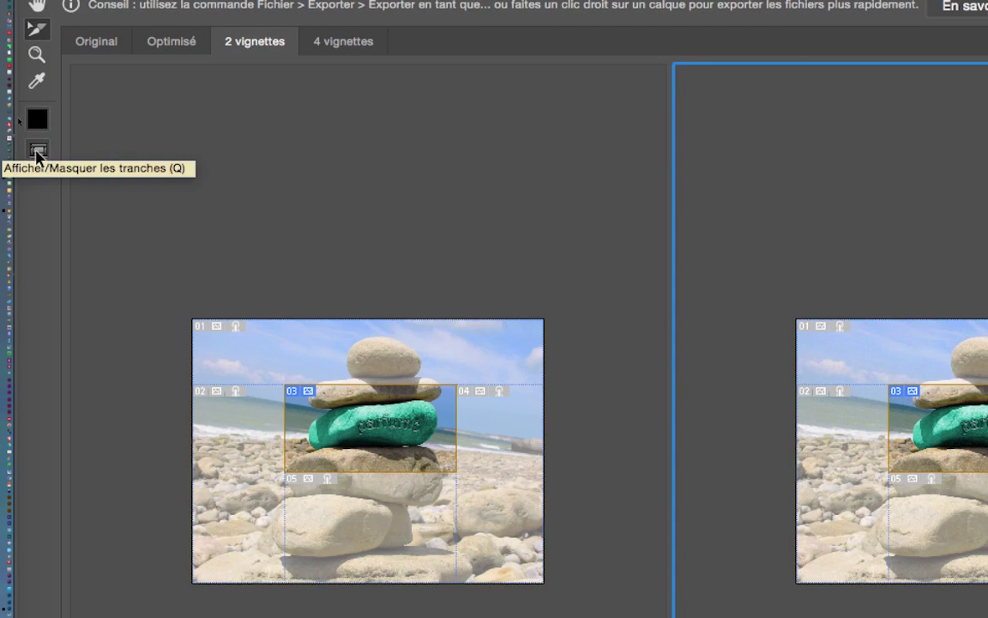
{"action": "left_click", "coordinate": [36, 153]}
{"action": "left_click", "coordinate": [36, 153]}
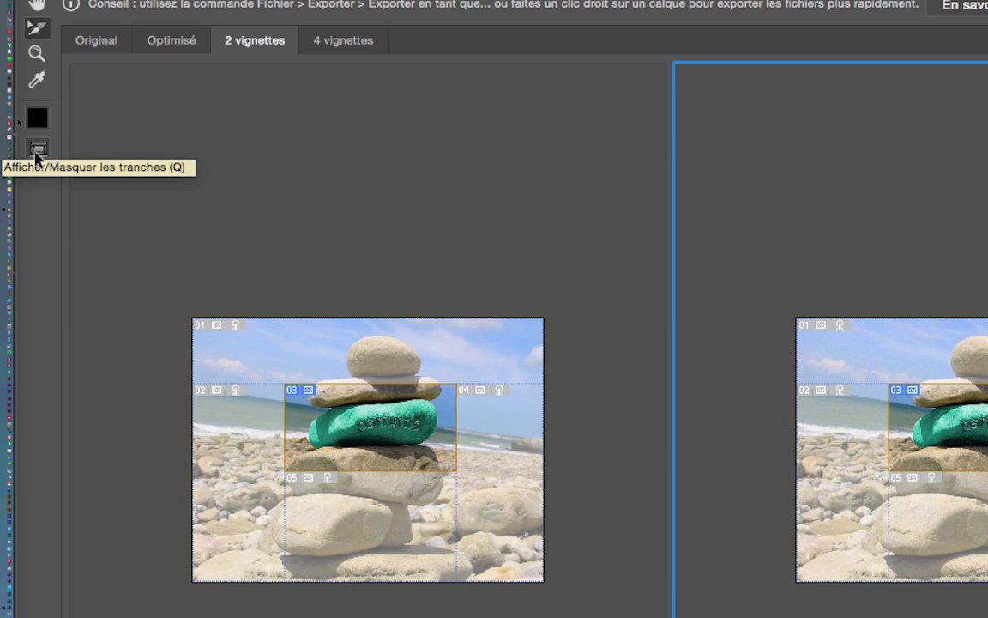
{"action": "left_click", "coordinate": [36, 153]}
{"action": "left_click", "coordinate": [36, 153]}
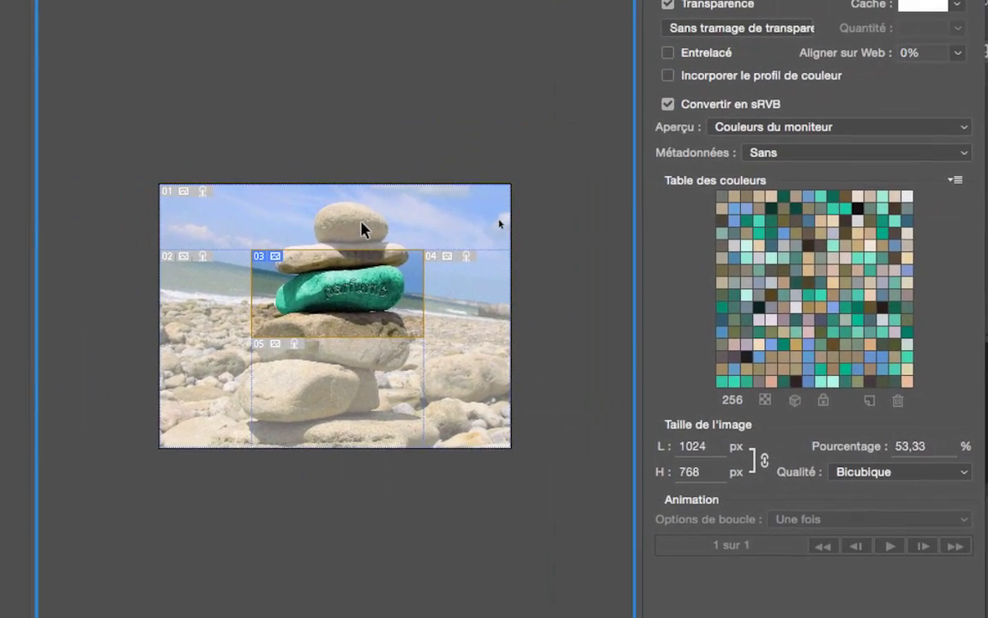
- Select all the slices together in the optimized preview, starting from slice 01
{"action": "left_click", "coordinate": [362, 228]}
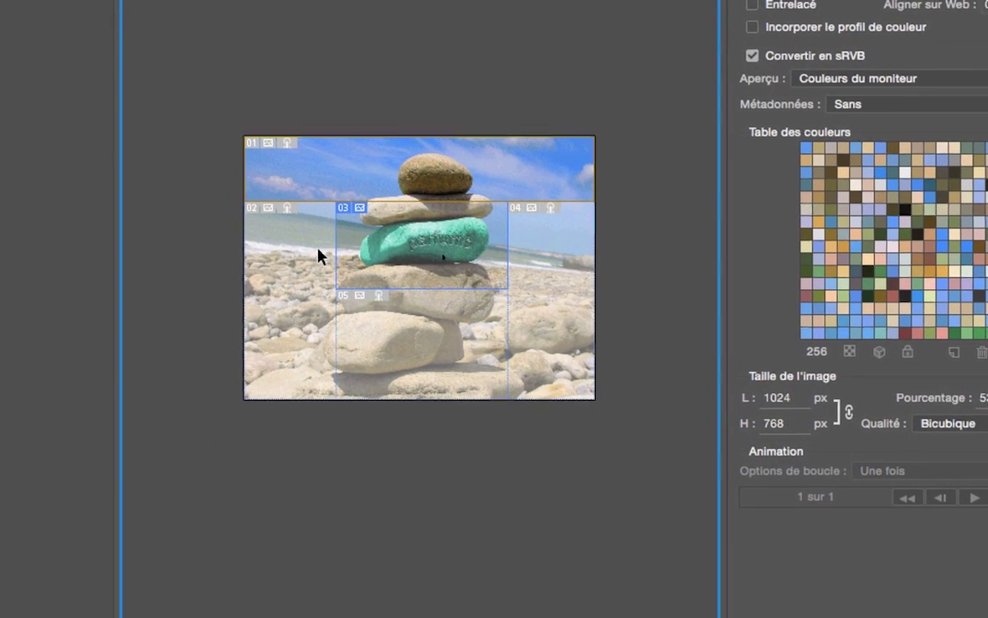
{"action": "left_click", "coordinate": [322, 248], "text": "shift"}
{"action": "left_click", "coordinate": [352, 262], "text": "shift"}
{"action": "left_click", "coordinate": [376, 314], "text": "shift"}
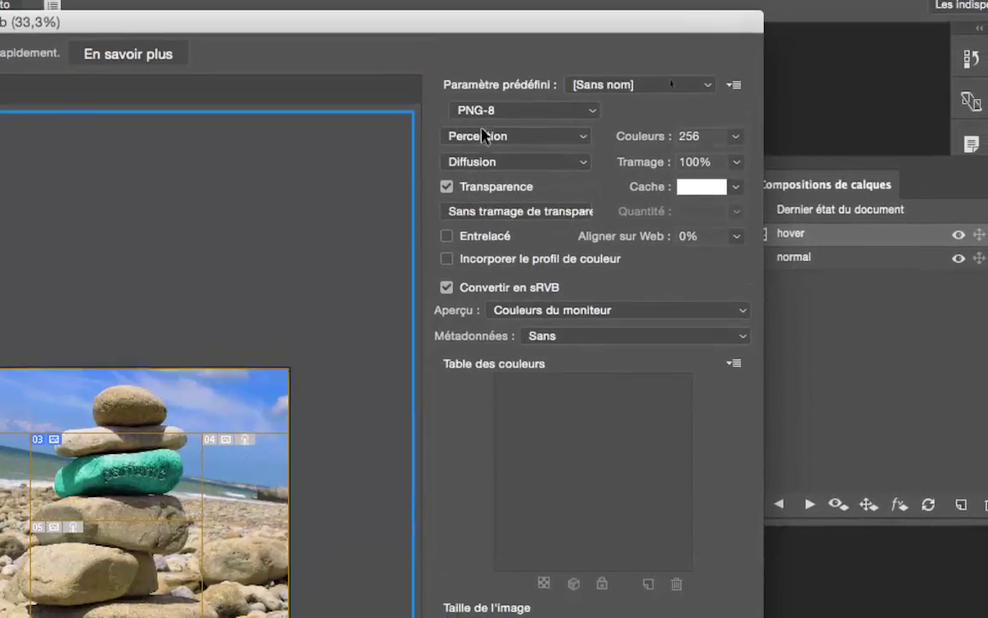
- Examine the file format, dithering and colour reduction choices for the selected slices, keeping PNG-8, Diffusion and Perception
{"action": "left_click", "coordinate": [485, 124]}
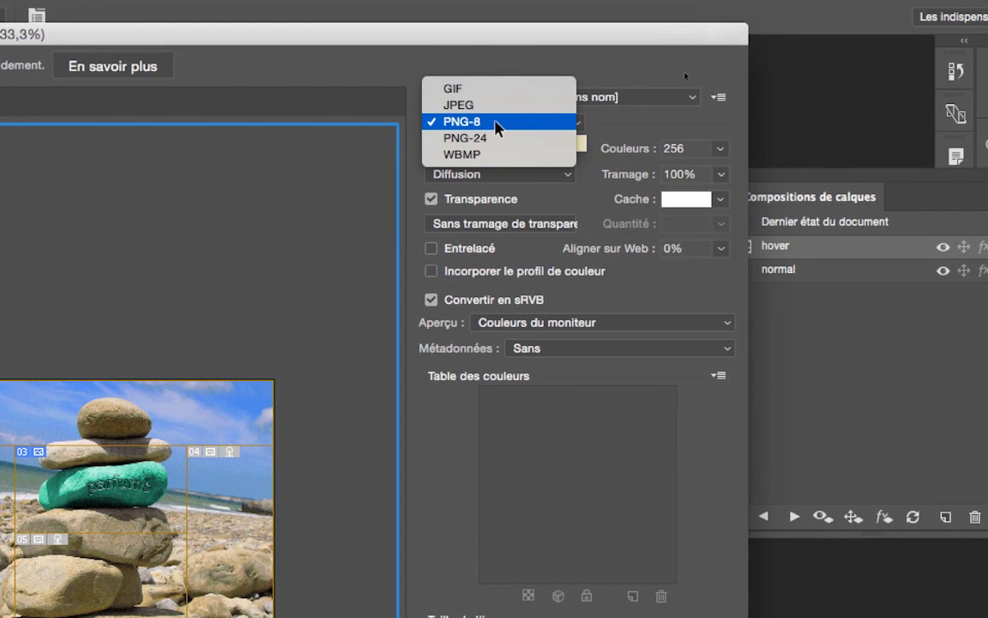
{"action": "left_click", "coordinate": [498, 127]}
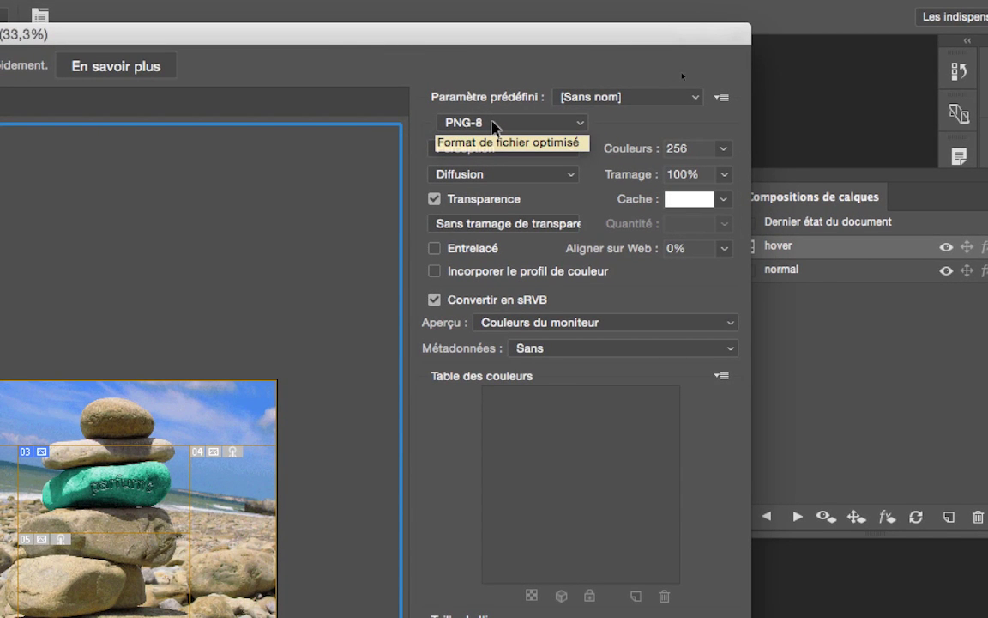
{"action": "left_click", "coordinate": [494, 127]}
{"action": "left_click", "coordinate": [494, 126]}
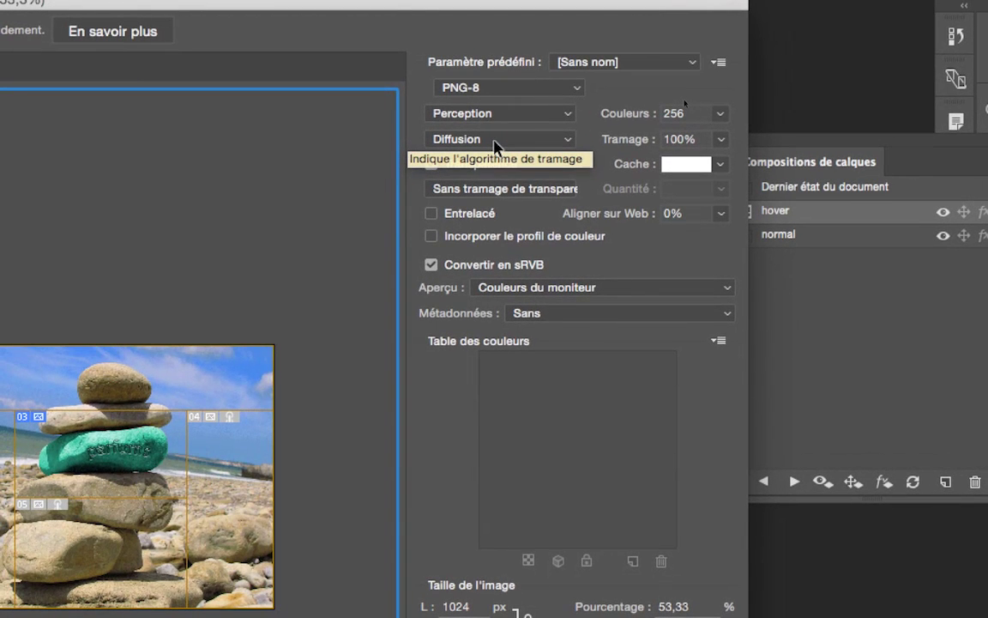
{"action": "left_click", "coordinate": [494, 142]}
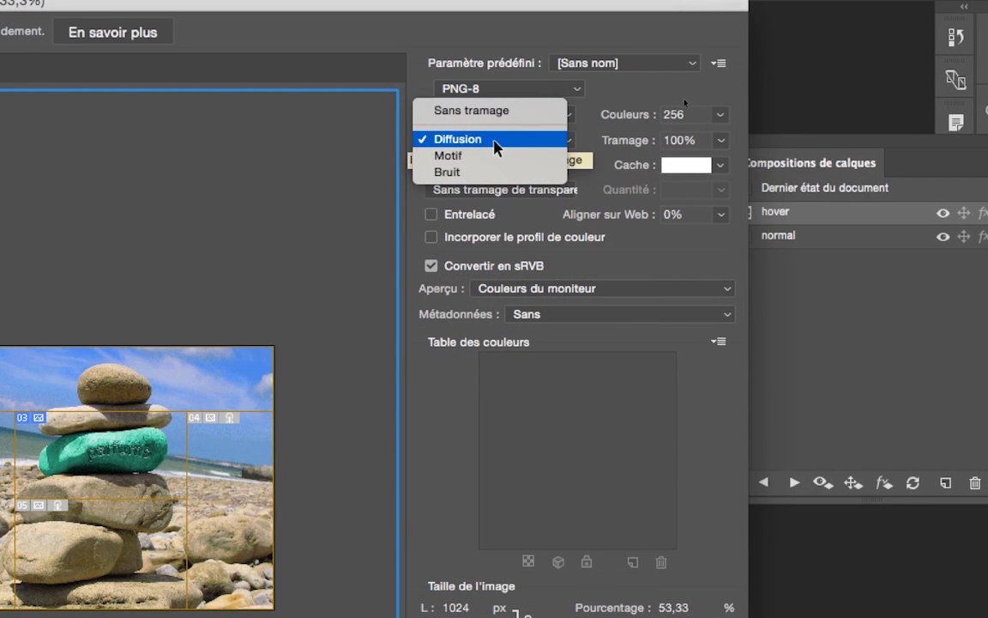
{"action": "left_click", "coordinate": [495, 148]}
{"action": "left_click", "coordinate": [493, 120]}
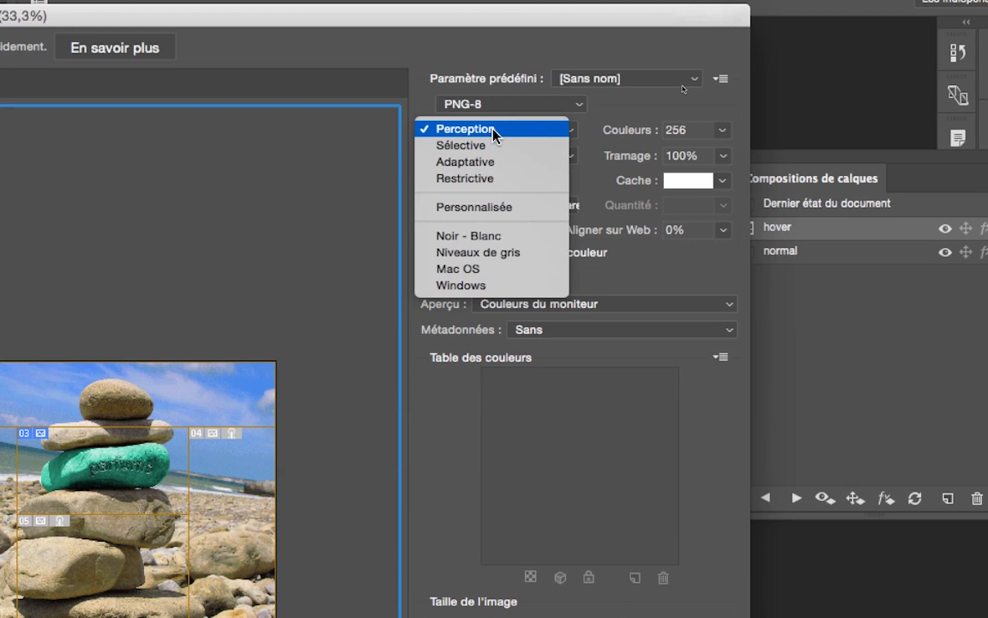
{"action": "left_click", "coordinate": [494, 131]}
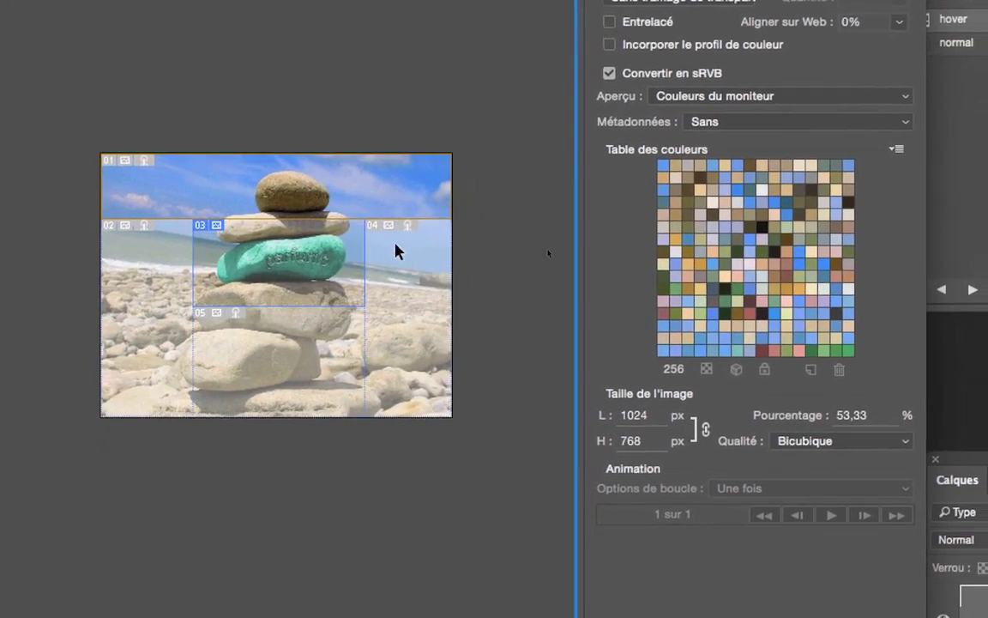
- Select individual slices one after another in the optimized preview to compare their colour tables, ending on slice 01
{"action": "left_click", "coordinate": [326, 259]}
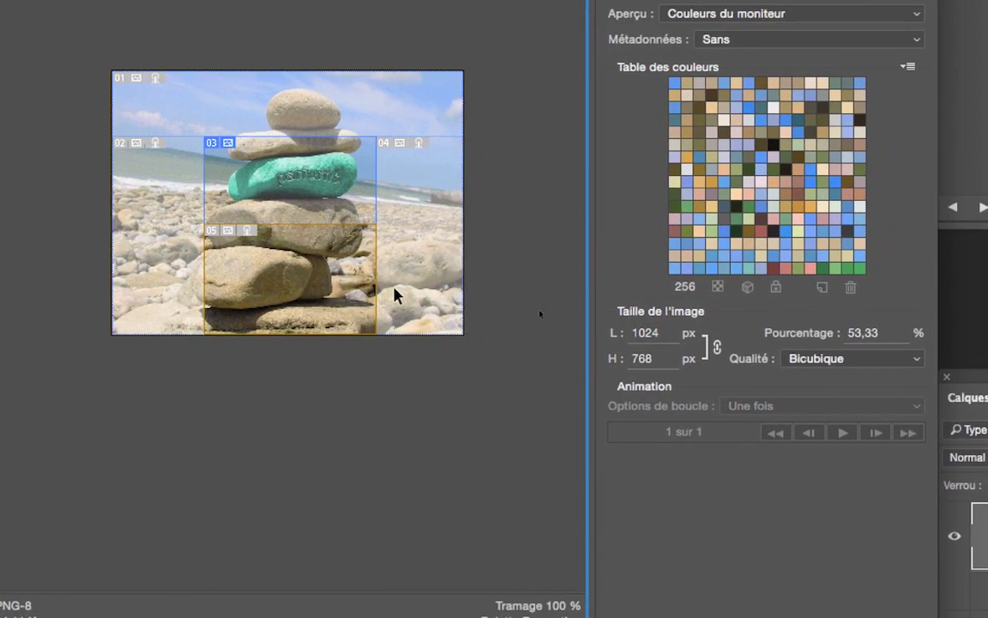
{"action": "left_click", "coordinate": [556, 336]}
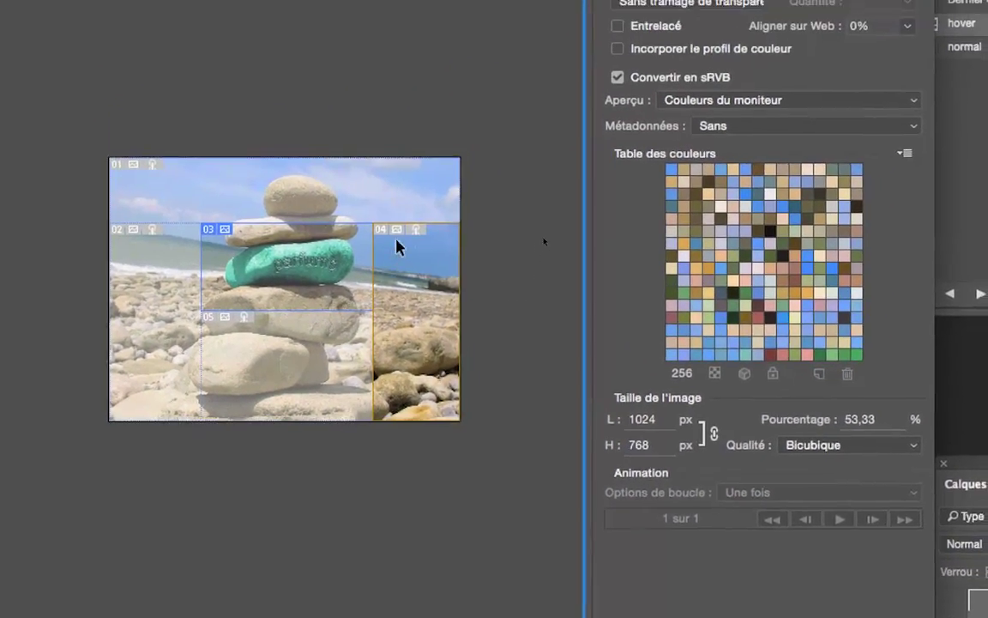
{"action": "left_click", "coordinate": [399, 231]}
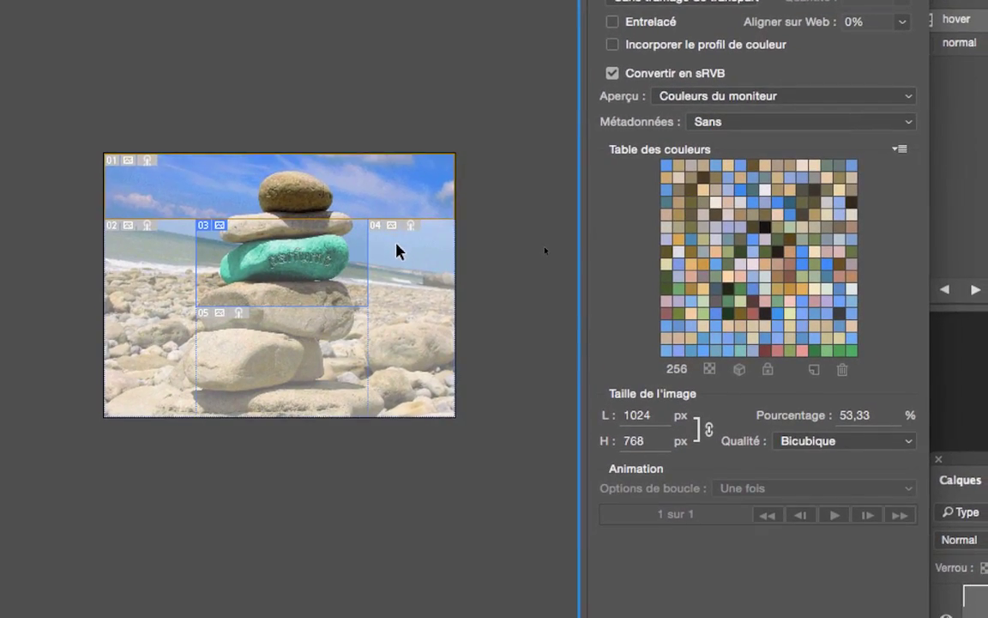
{"action": "left_click", "coordinate": [328, 277]}
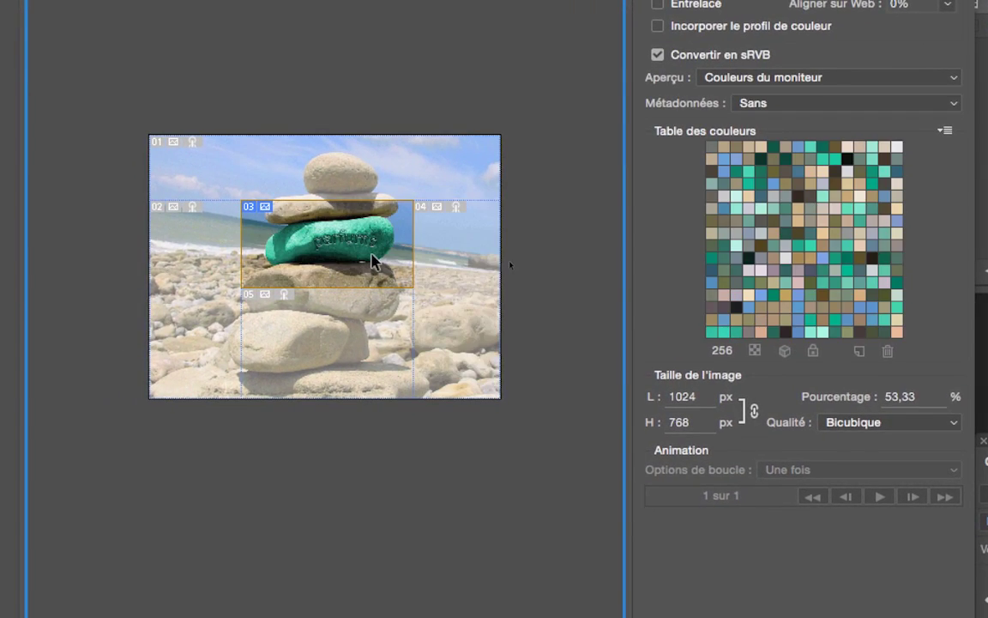
{"action": "left_click", "coordinate": [371, 316]}
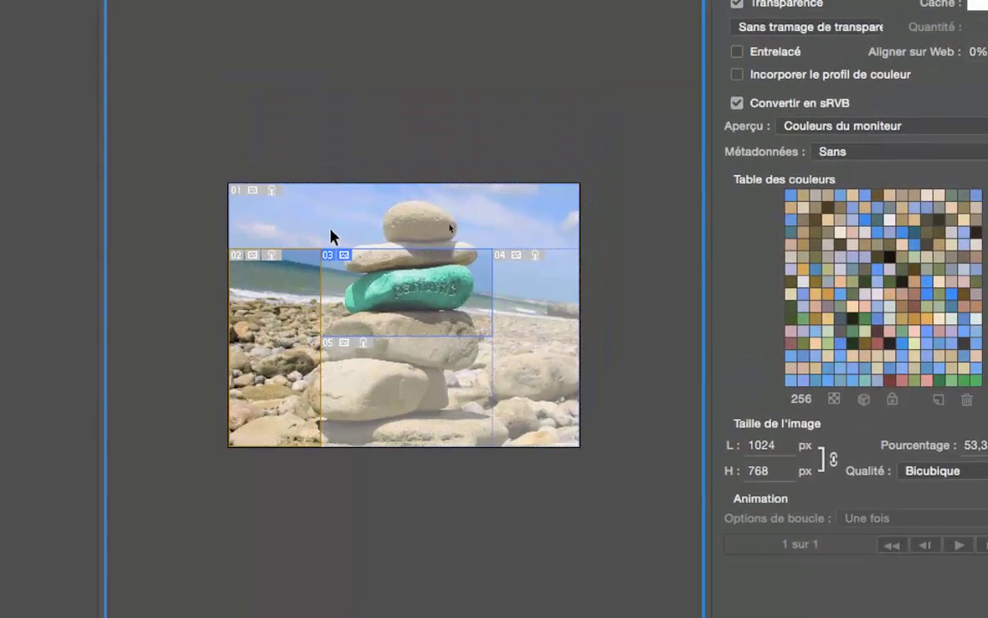
{"action": "left_click", "coordinate": [275, 144]}
{"action": "left_click", "coordinate": [387, 289]}
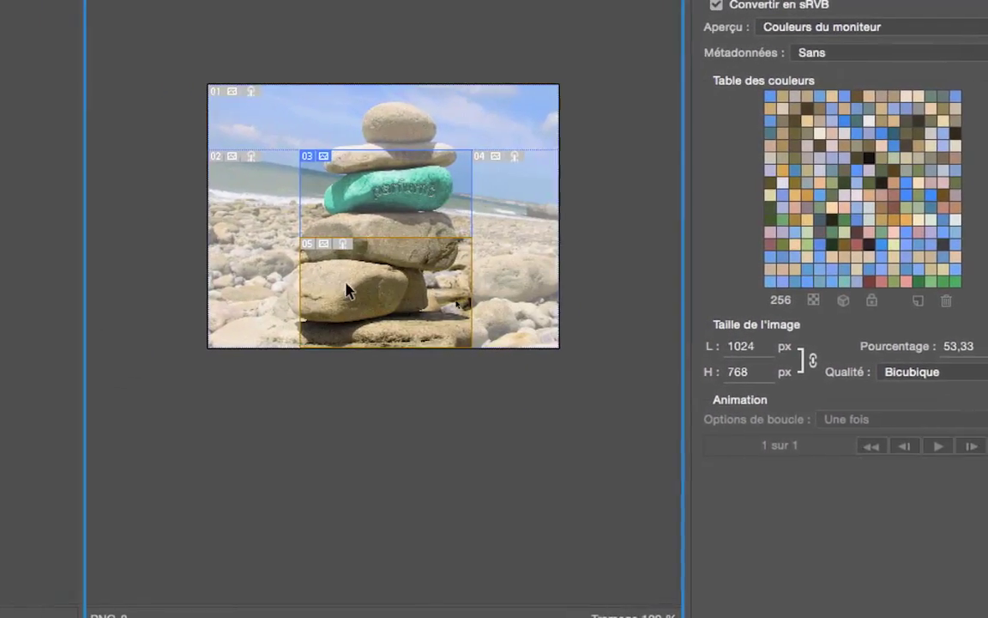
{"action": "left_click", "coordinate": [179, 318]}
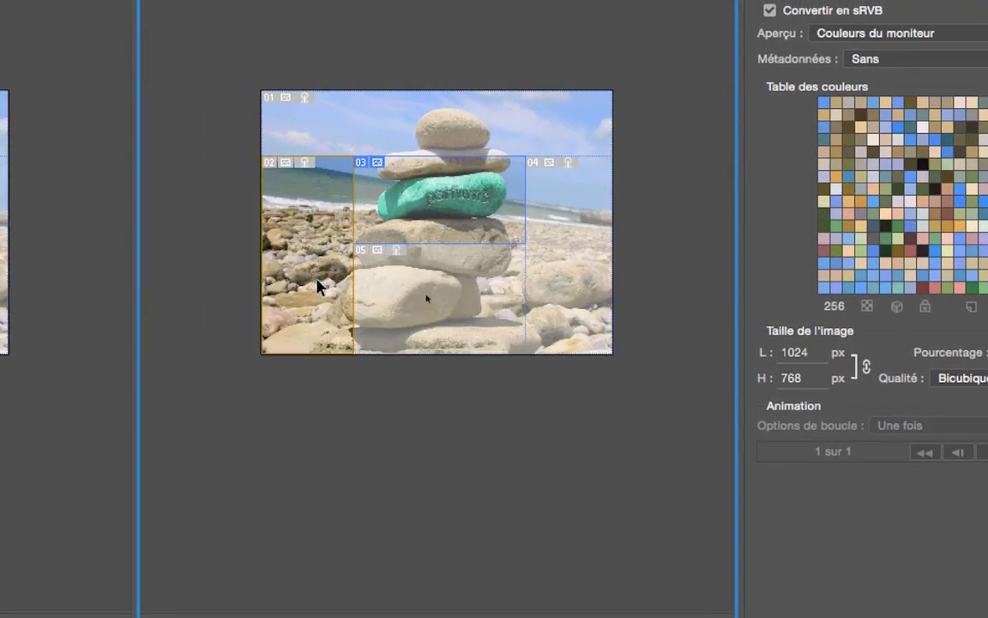
{"action": "left_click", "coordinate": [405, 211]}
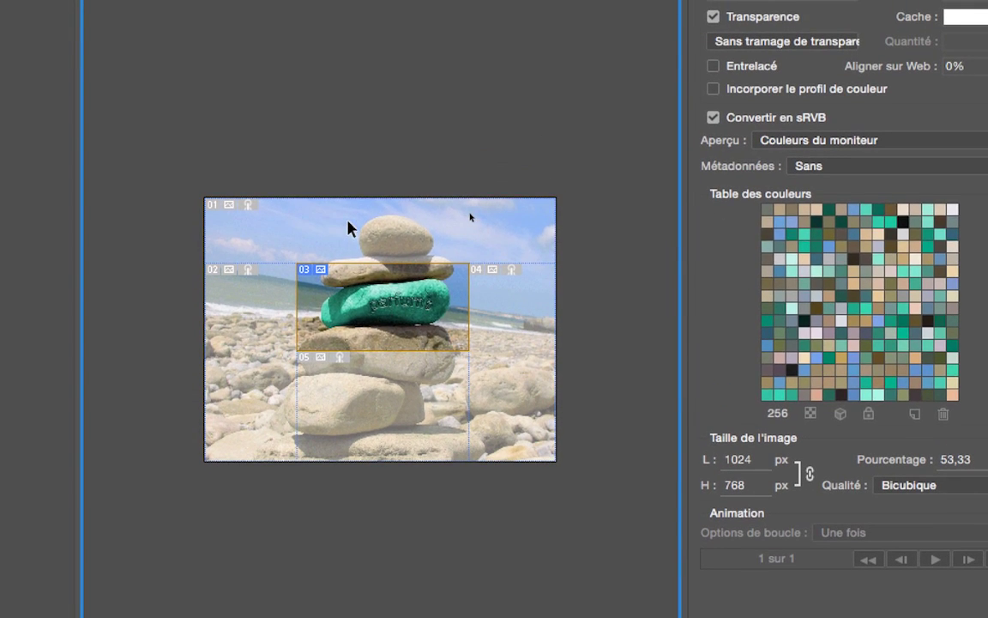
{"action": "left_click", "coordinate": [336, 159]}
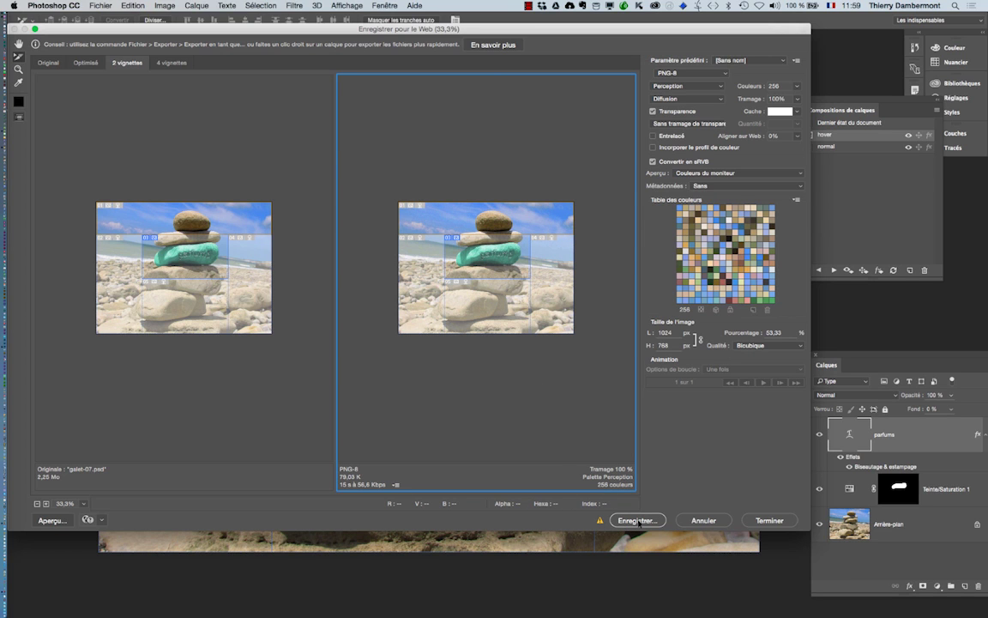
- Start saving the optimized slices and choose the TCFE fev2016 folder as the destination
{"action": "left_click", "coordinate": [637, 520]}
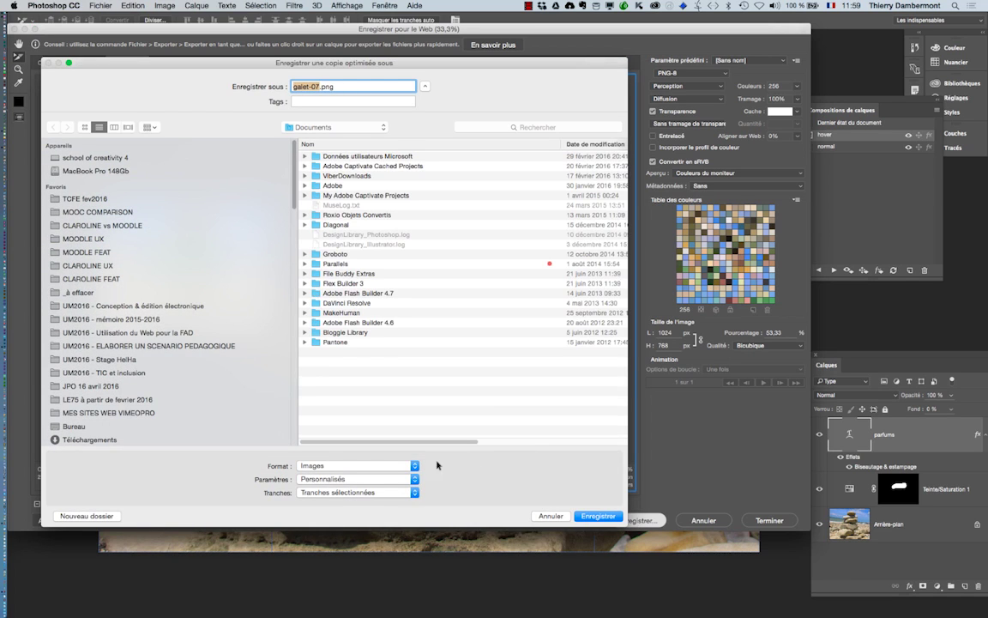
{"action": "key", "text": "alt"}
{"action": "left_click", "coordinate": [132, 427]}
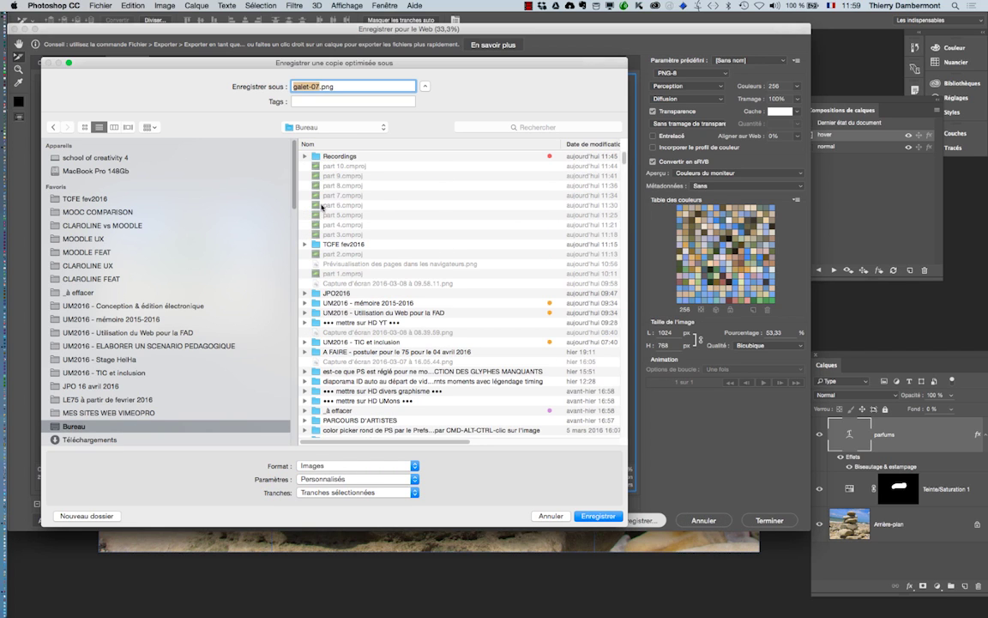
{"action": "left_click", "coordinate": [140, 202]}
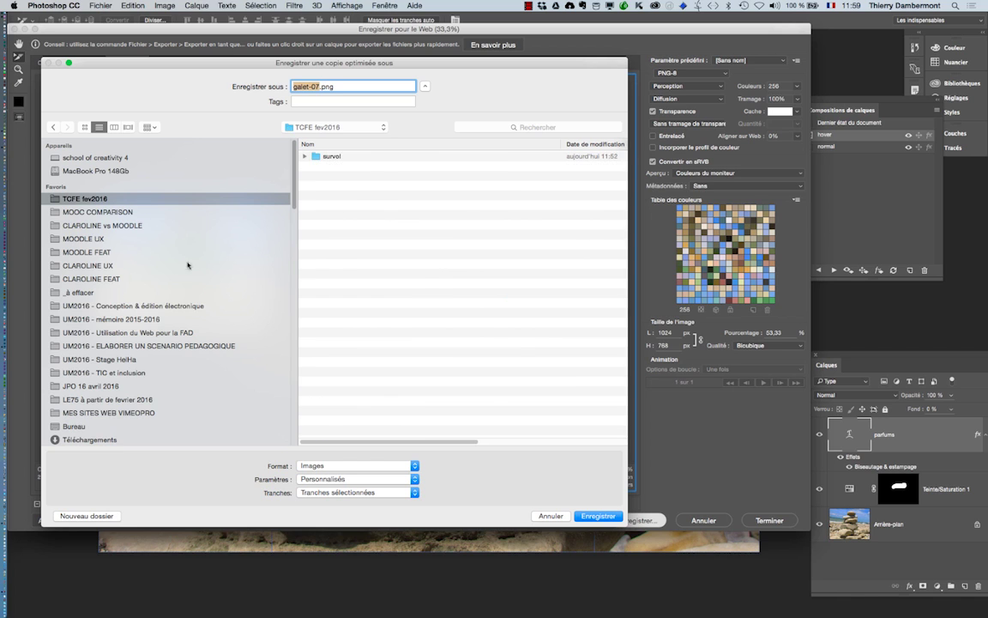
{"action": "key", "text": "alt"}
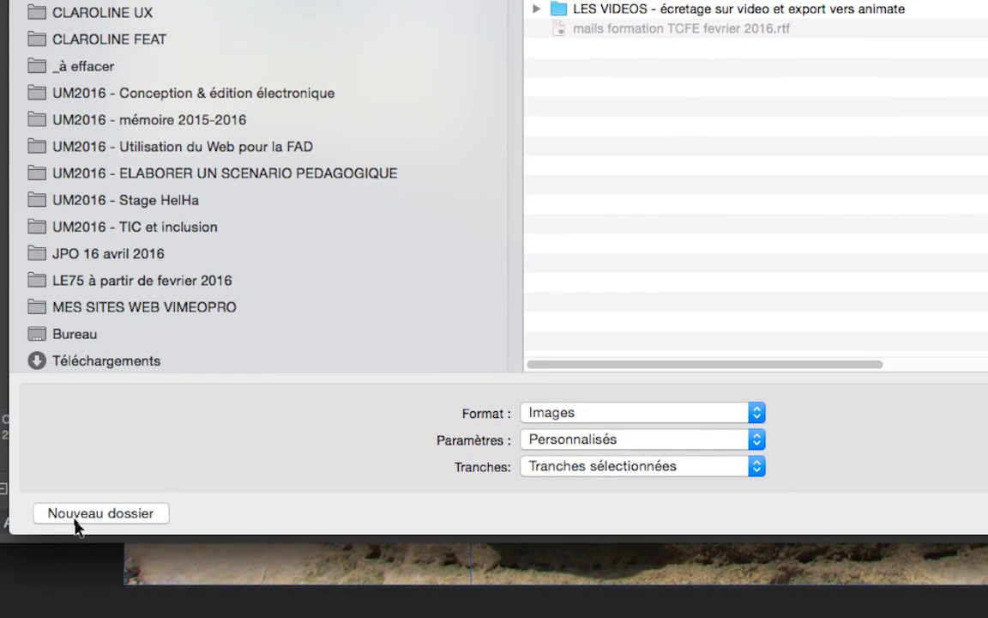
- Create a new folder named "galet export 01" inside TCFE fev2016 for the exported files
{"action": "left_click", "coordinate": [79, 513]}
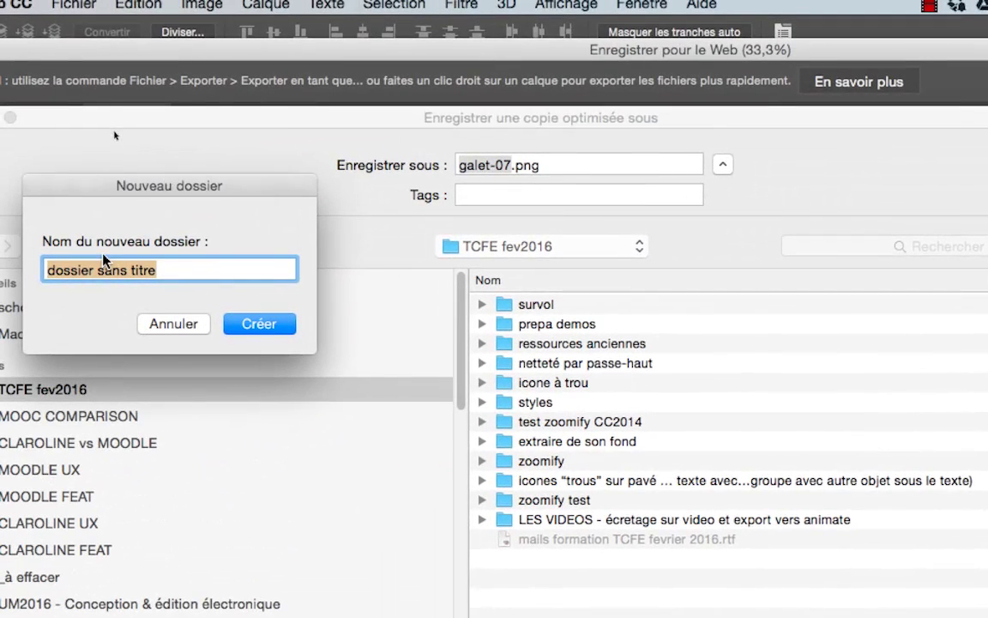
{"action": "type", "text": "galet"}
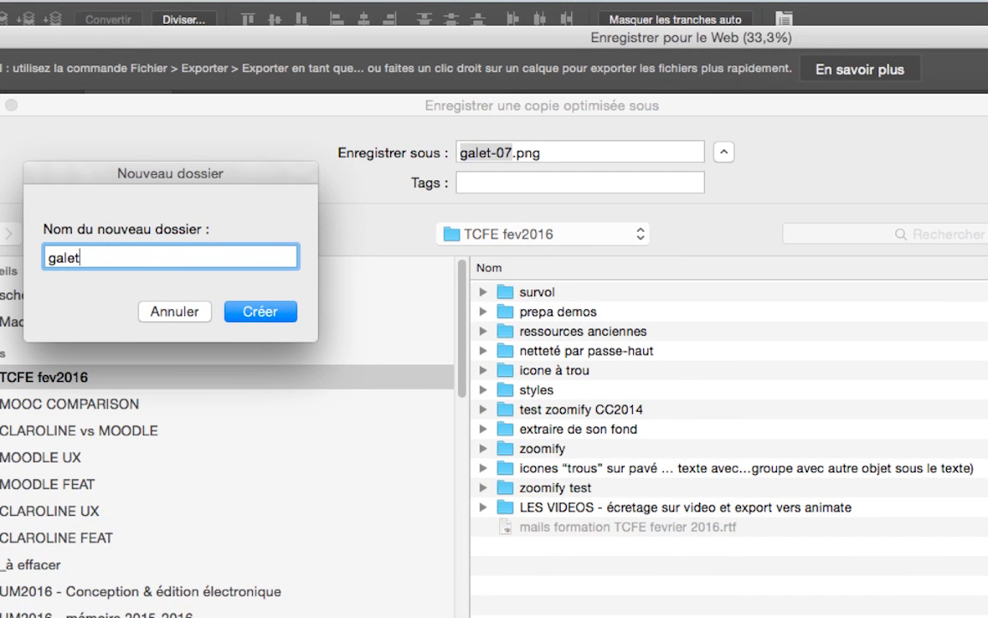
{"action": "type", "text": " export 01"}
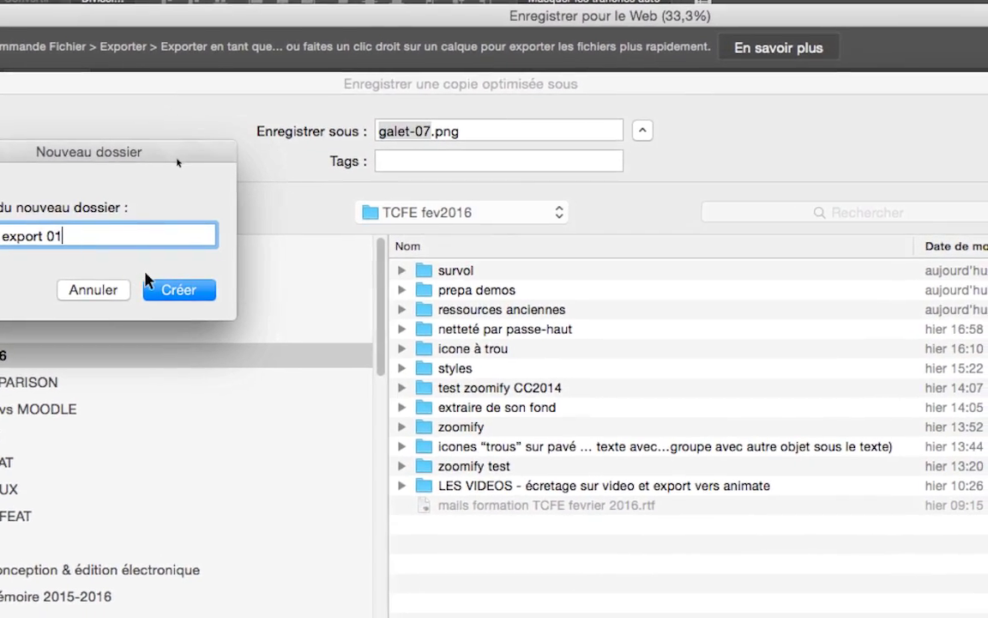
{"action": "left_click", "coordinate": [148, 285]}
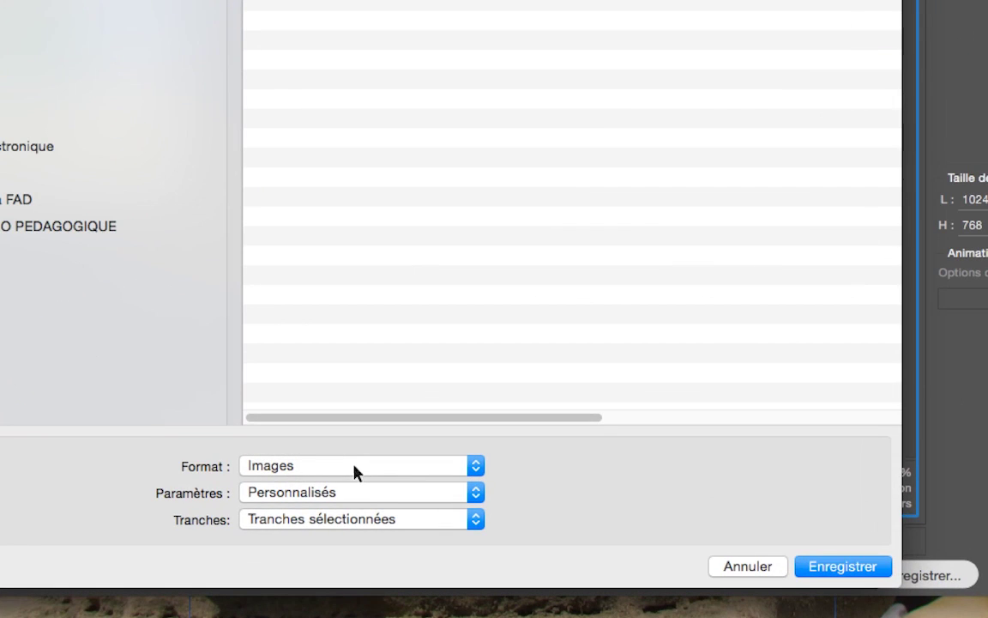
- Save the export as "HTML et images" with "Toutes les tranches", keeping the file name galet-07.html
{"action": "left_click", "coordinate": [357, 471]}
{"action": "left_click", "coordinate": [355, 450]}
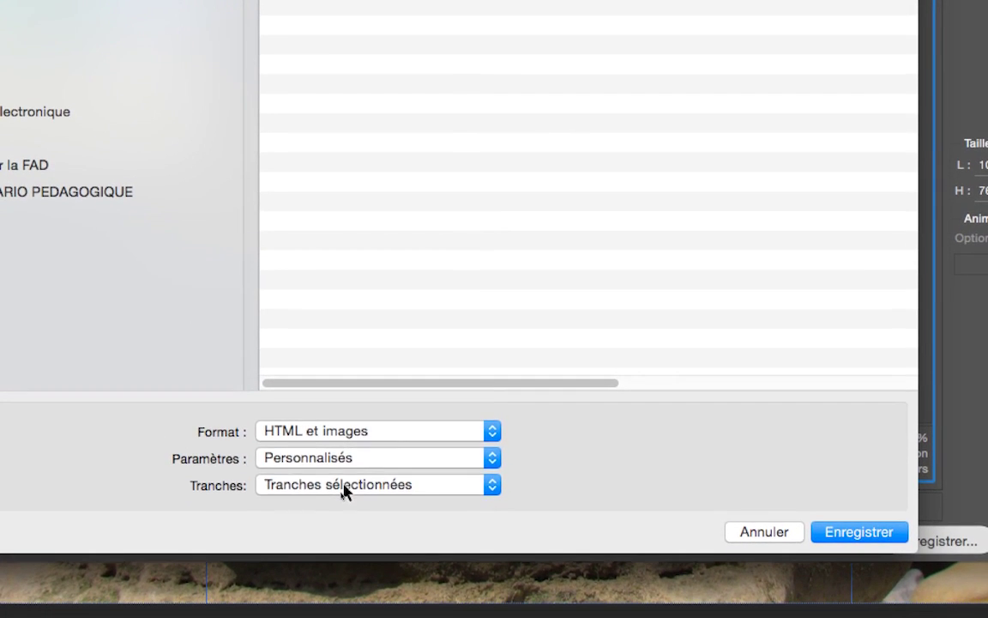
{"action": "left_click", "coordinate": [327, 515]}
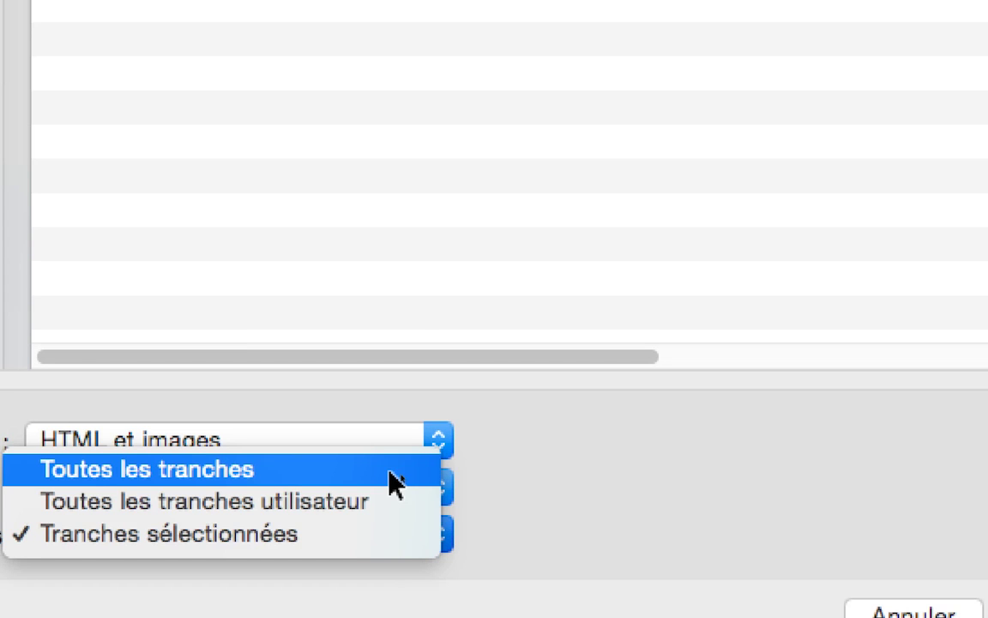
{"action": "left_click", "coordinate": [393, 482]}
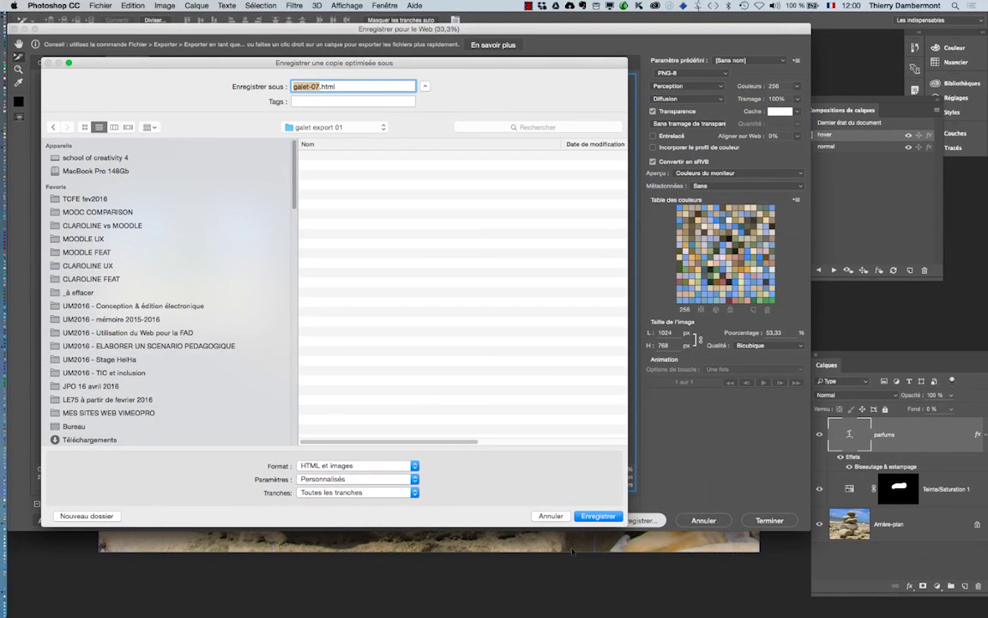
{"action": "left_click", "coordinate": [598, 516]}
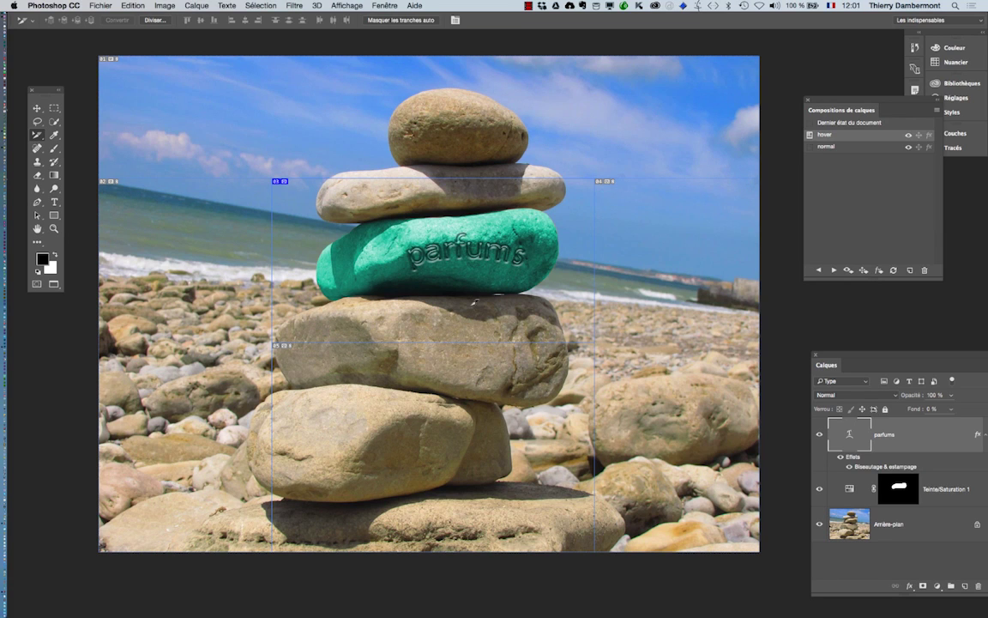
- Switch to the Finder and open a new Finder window
{"action": "key", "text": "super+Tab"}
{"action": "key", "text": "super+Tab"}
{"action": "key", "text": "super+Tab"}
{"action": "left_click", "coordinate": [70, 5]}
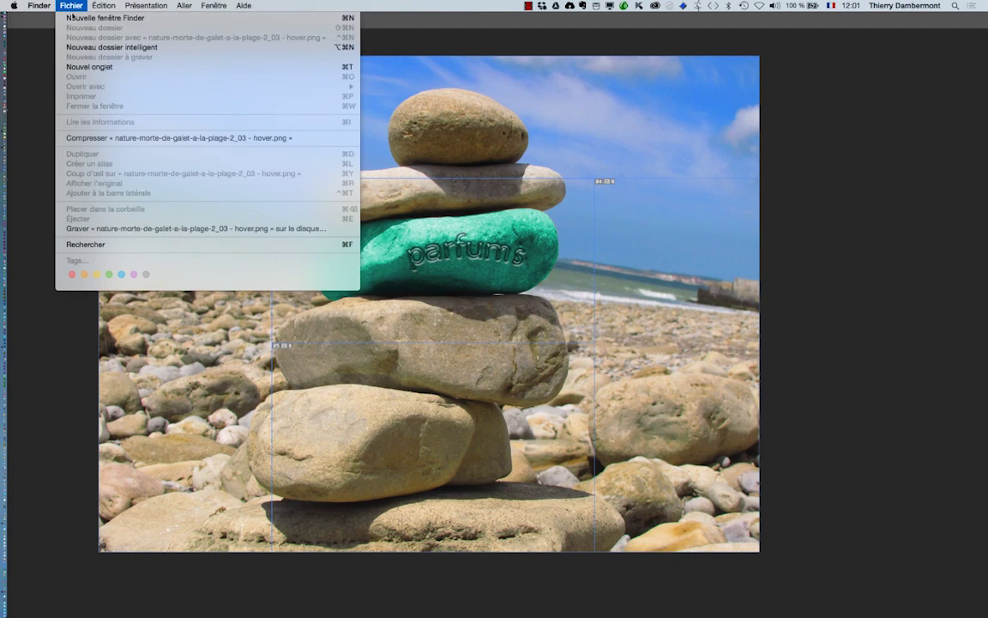
{"action": "key", "text": "Escape"}
{"action": "left_click", "coordinate": [72, 7]}
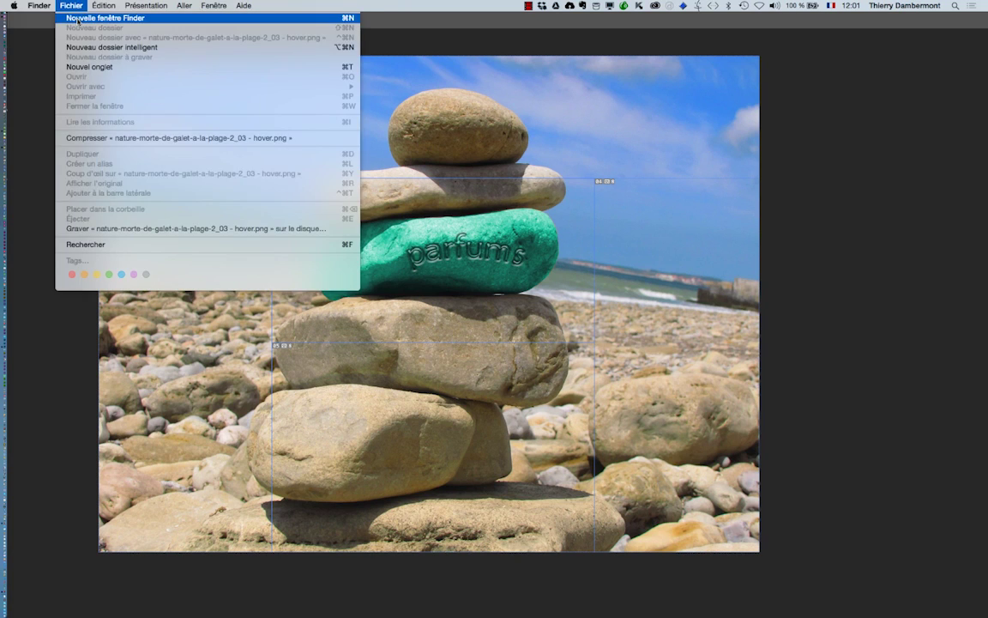